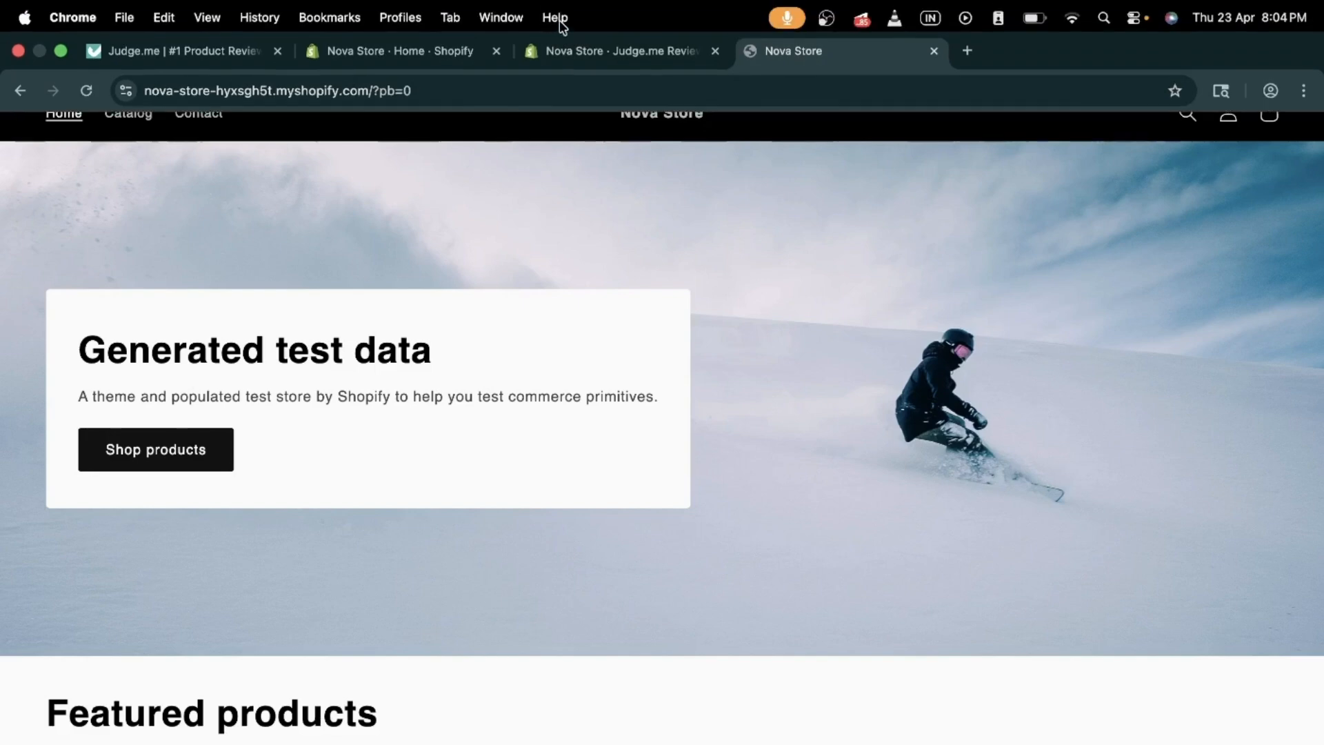
Step: Switch to the Nova Store · Judge.me Reviews admin tab
left_click(607, 51)
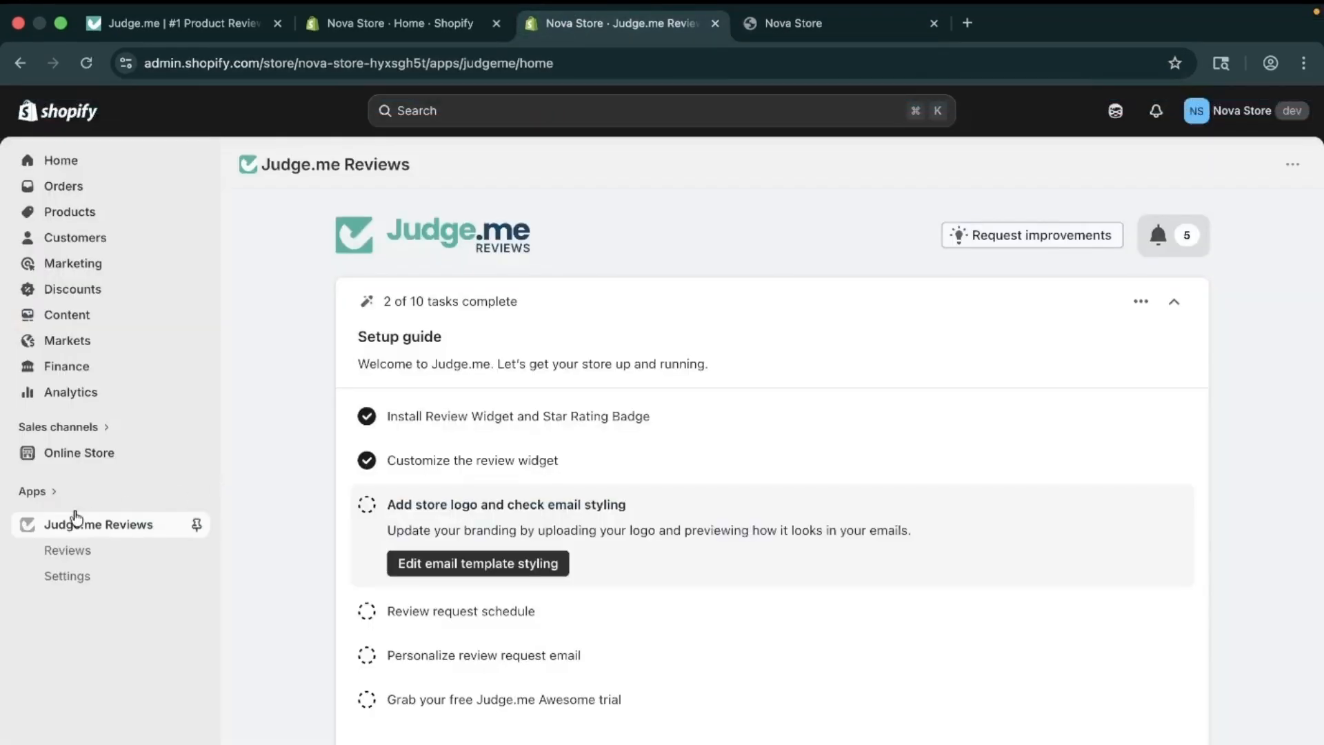
Step: Open Judge.me Settings > Widgets and browse the widget cards, including the uninstalled Review Widget
left_click(108, 576)
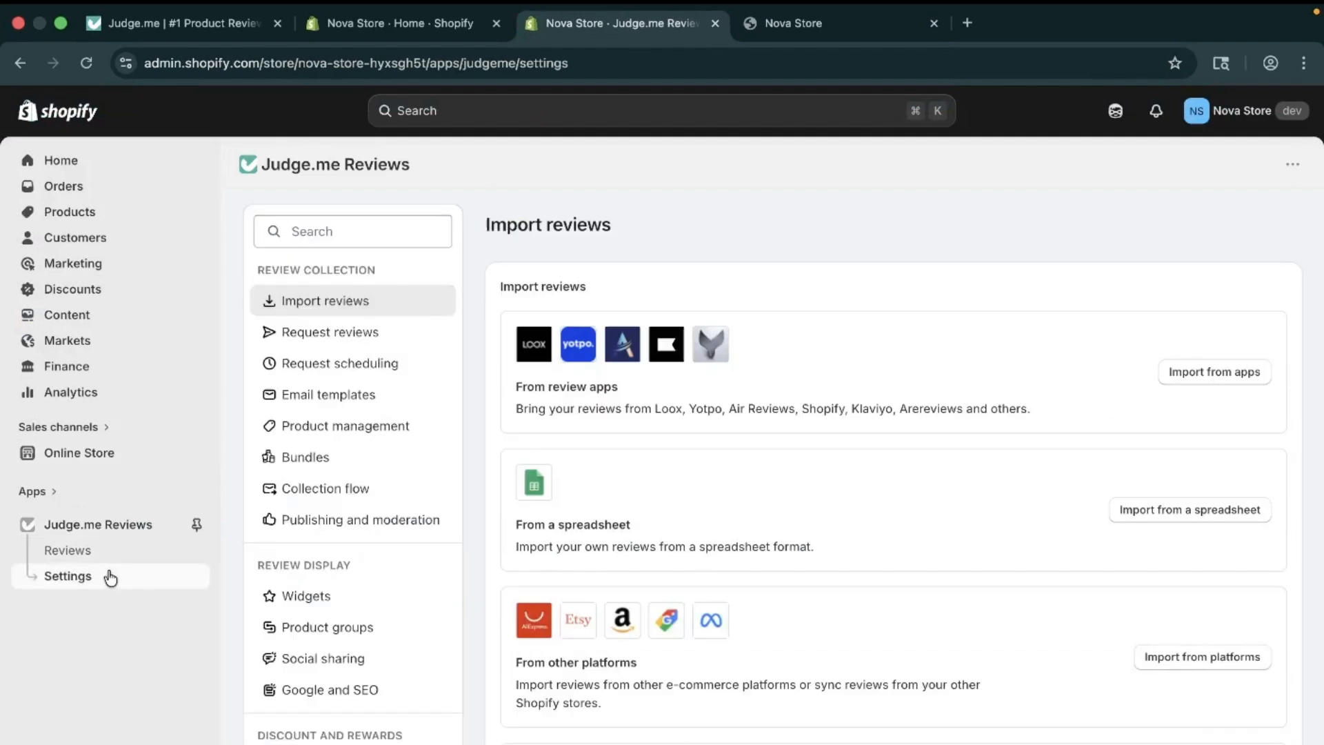
left_click(296, 602)
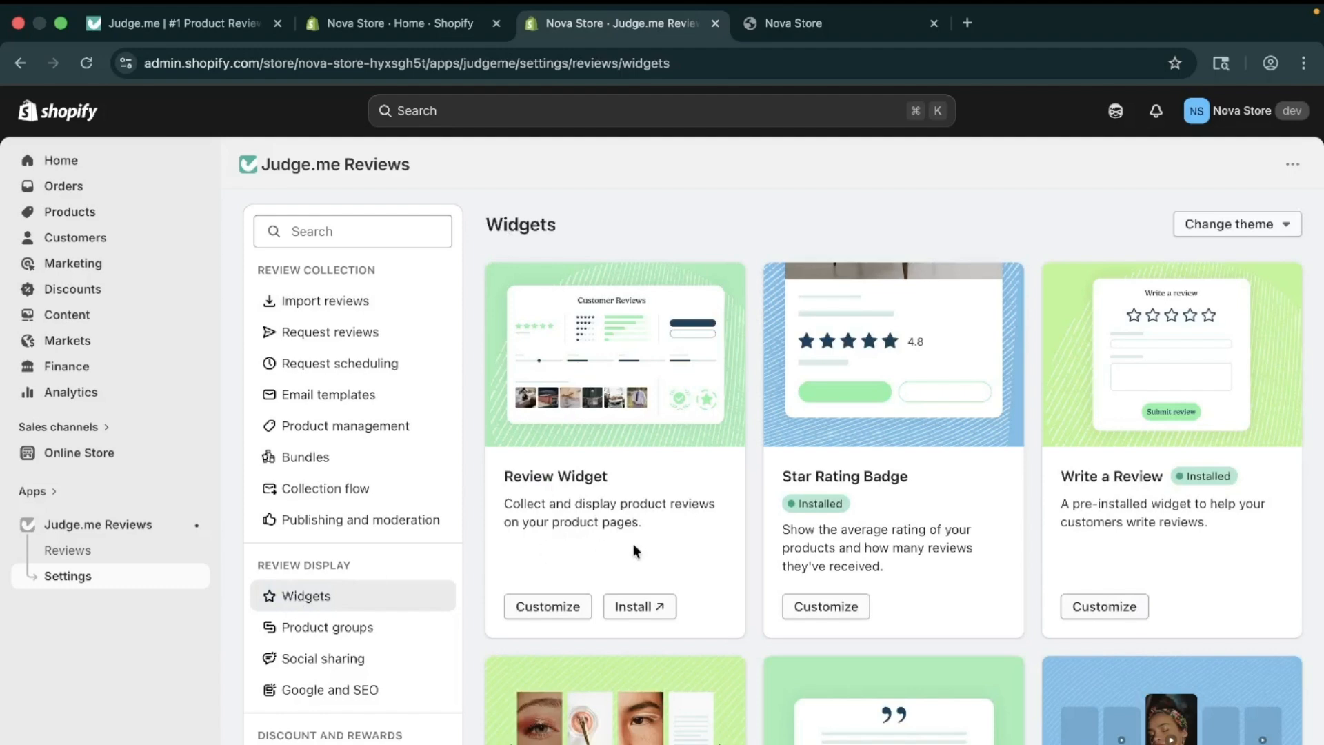
scroll(633, 545, "down", 3)
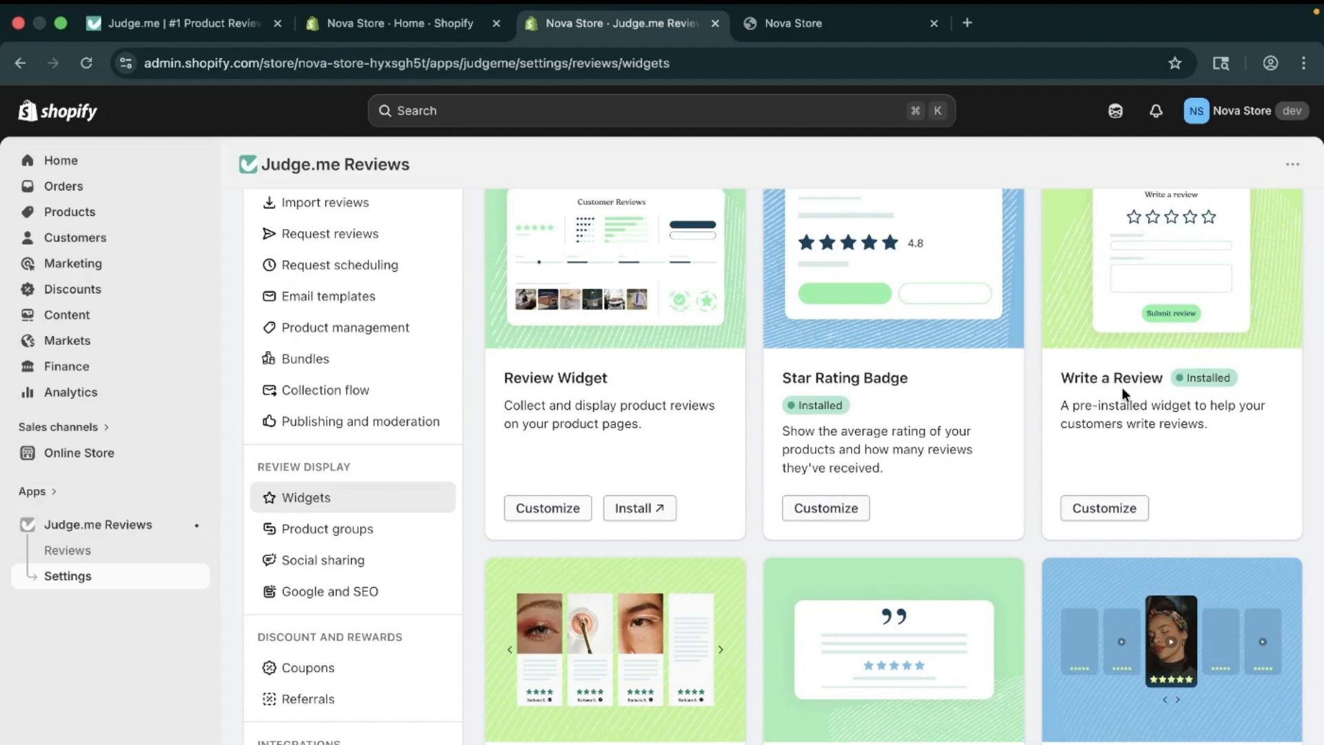
scroll(1111, 461, "down", 1)
scroll(1111, 461, "down", 5)
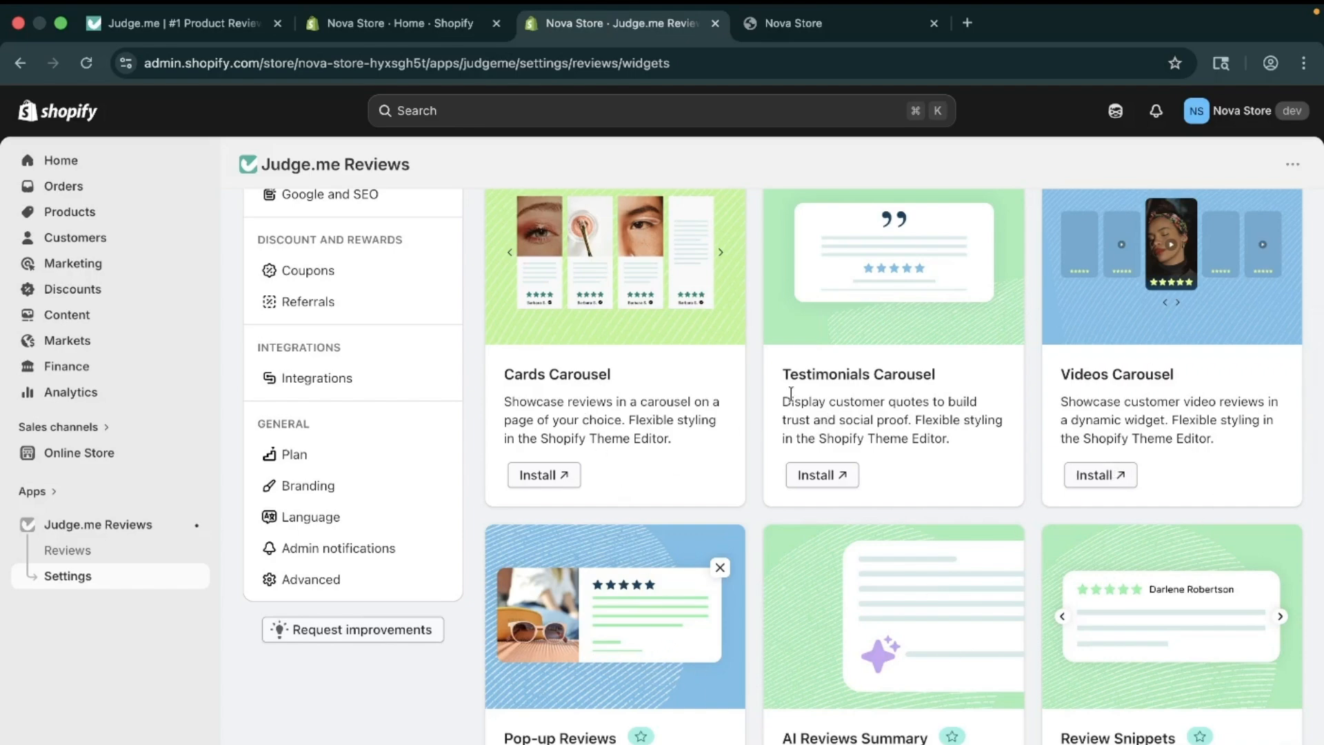
scroll(659, 558, "down", 15)
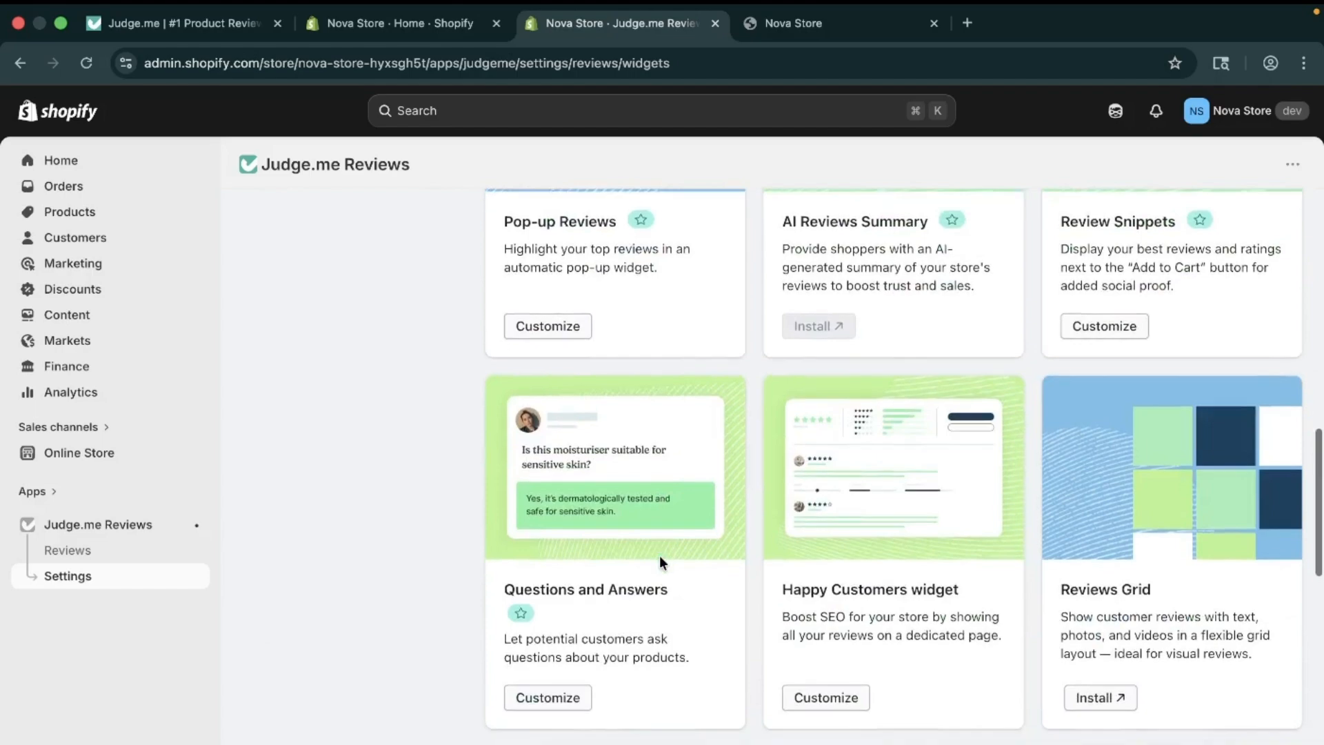
scroll(659, 556, "down", 5)
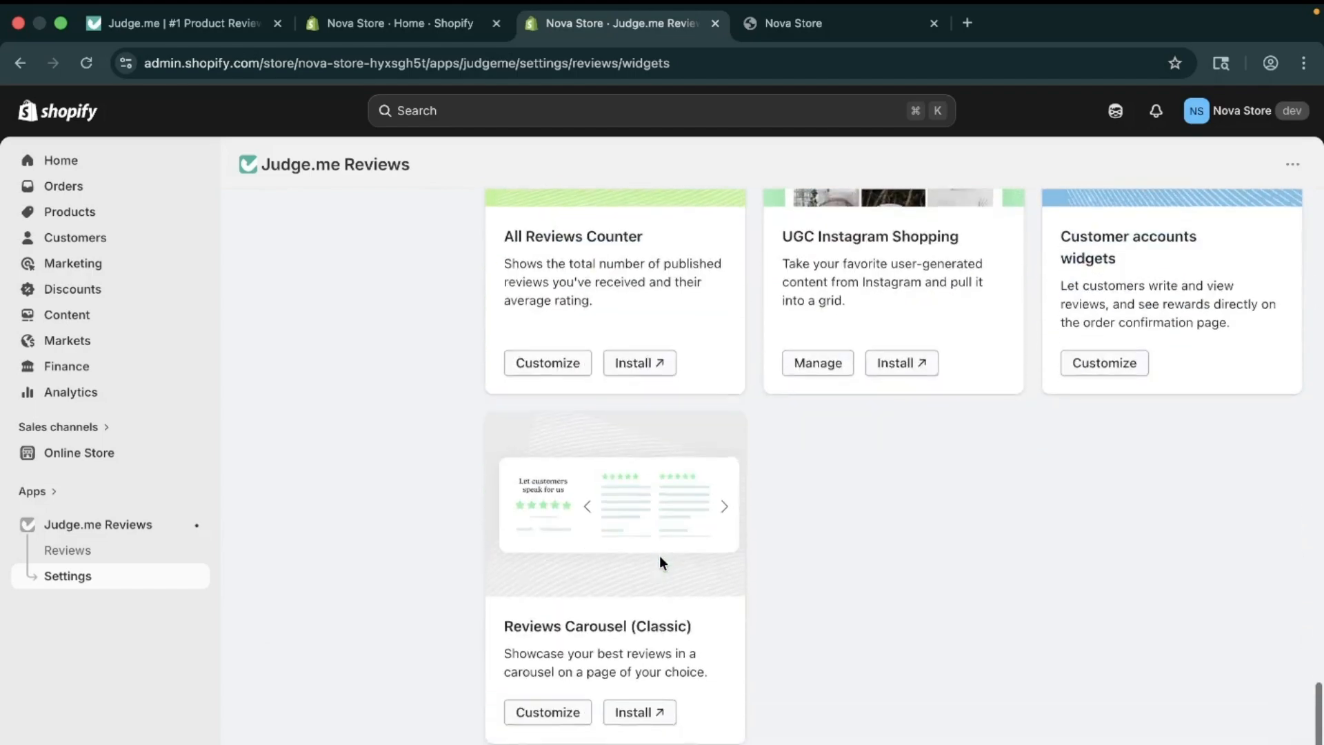
scroll(659, 556, "up", 20)
scroll(659, 556, "up", 3)
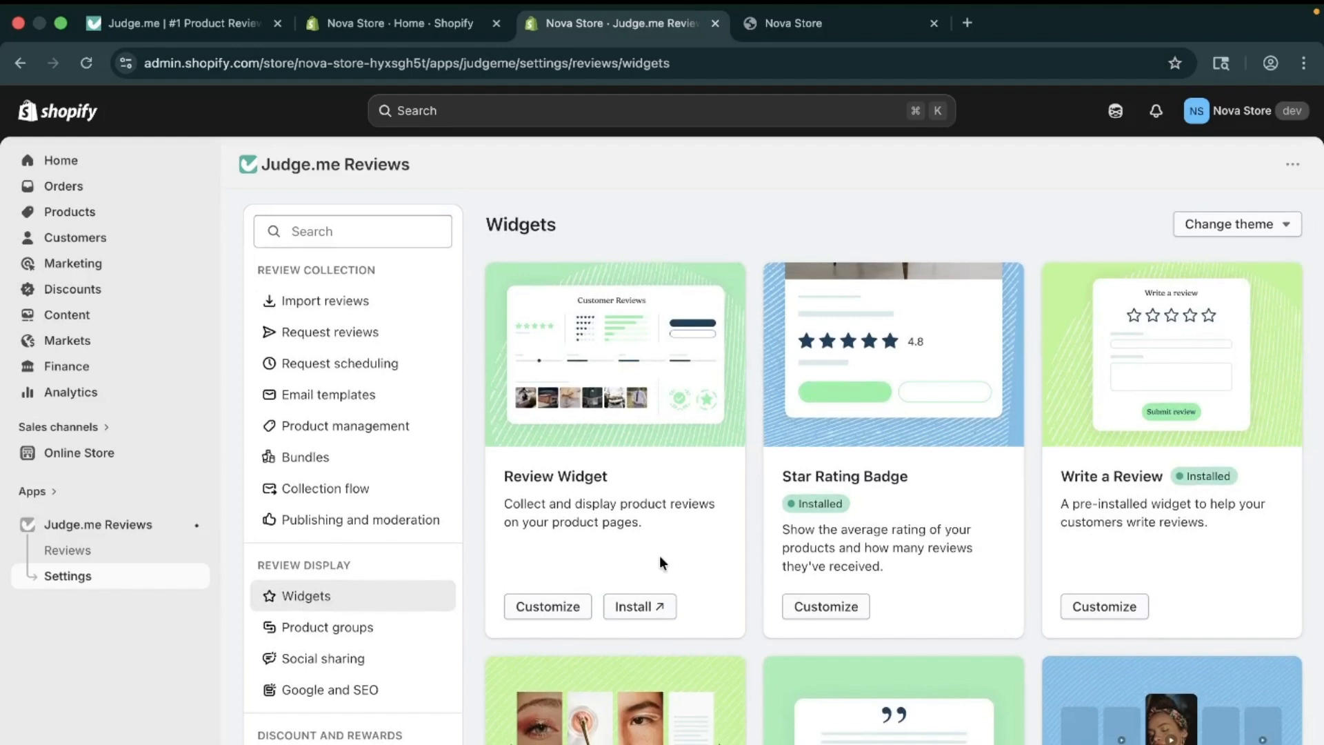
scroll(659, 556, "down", 1)
Step: Install the Review Widget from its Customize page, adding its app block to the product template
left_click(567, 566)
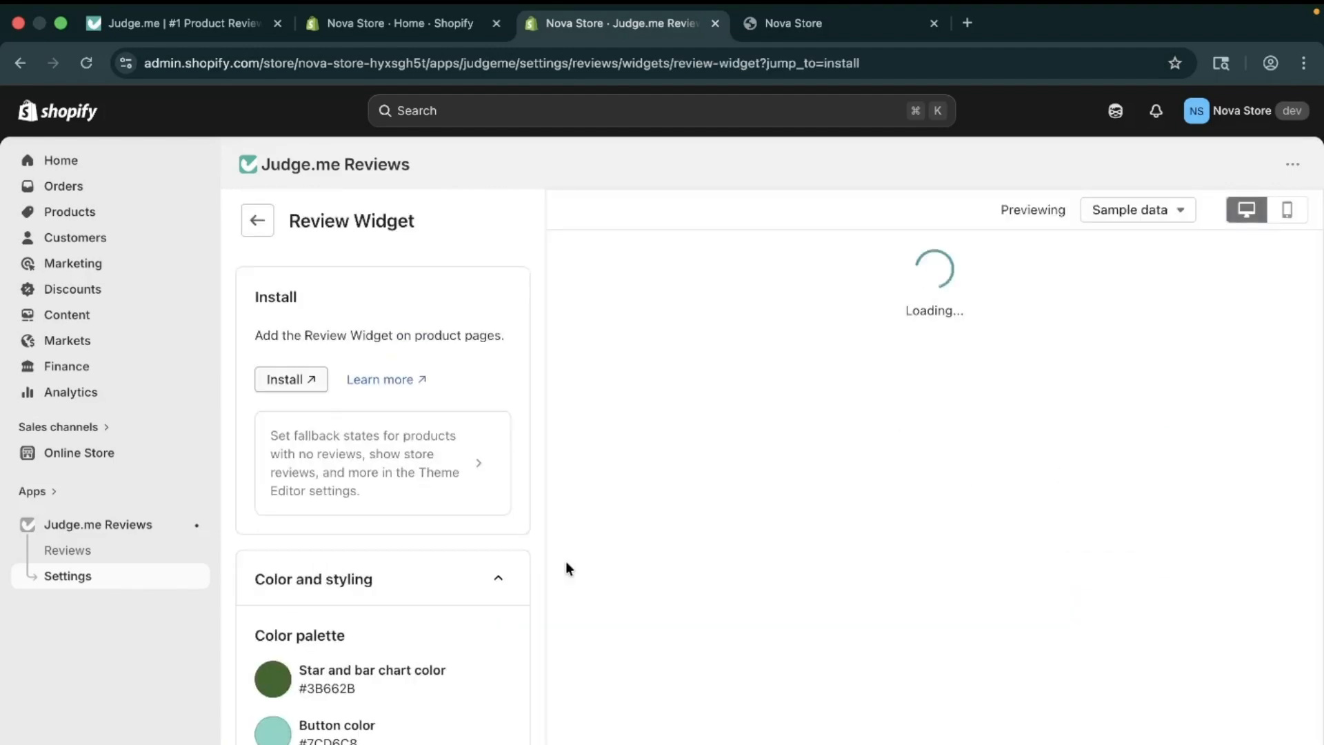
left_click(297, 379)
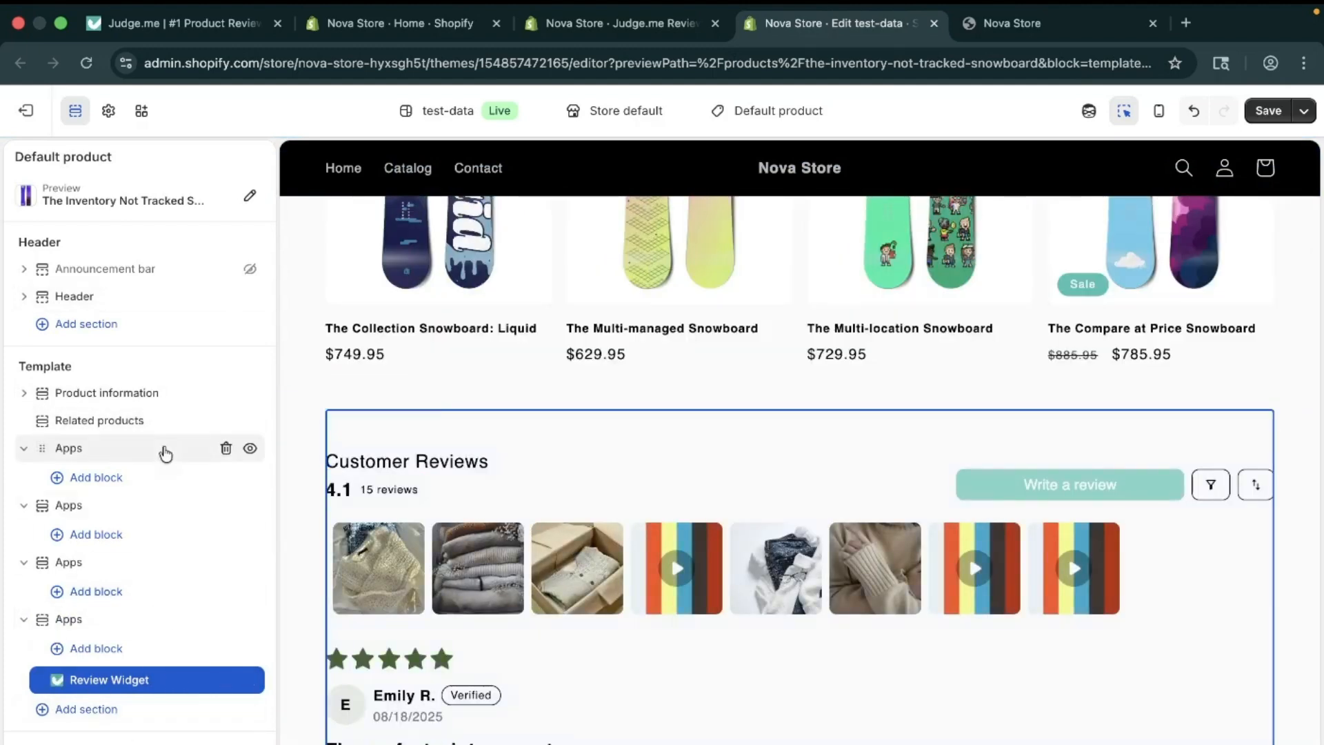
scroll(626, 533, "up", 10)
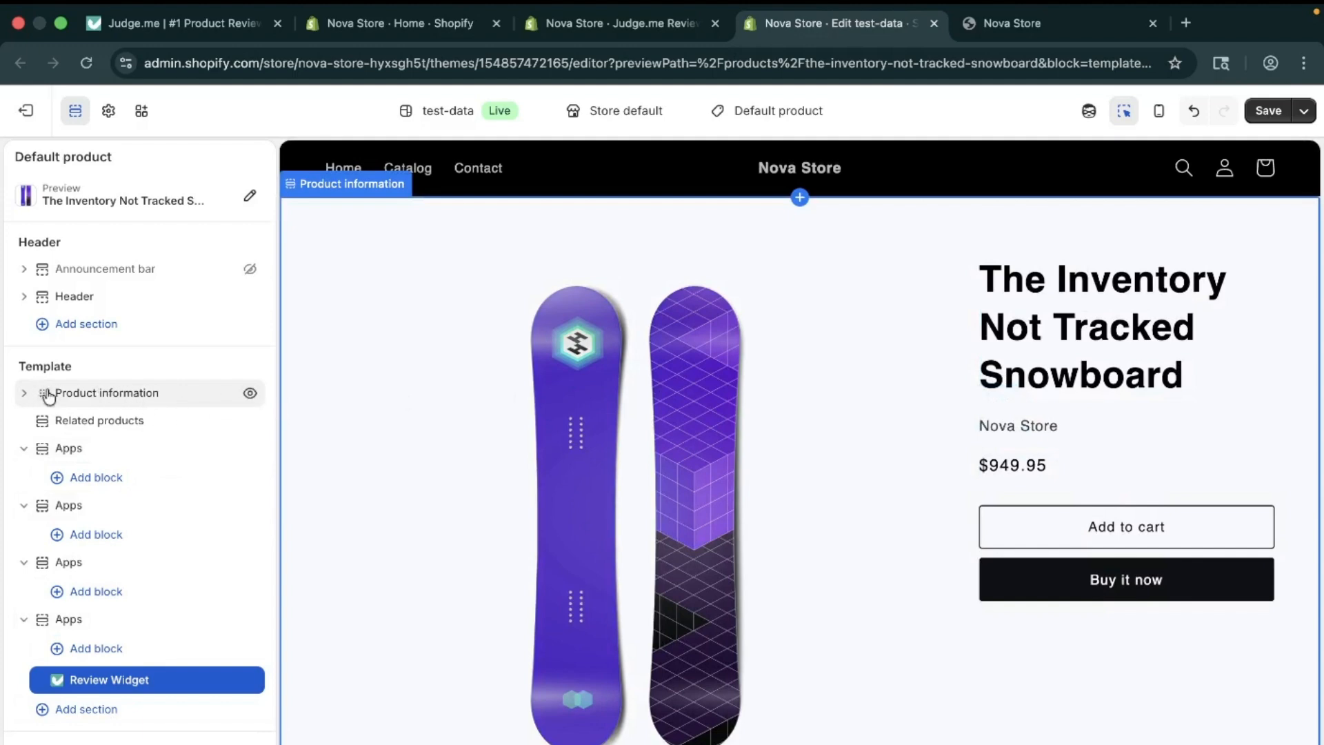
Step: Add a Judge.me Star Ratings block directly below the product Title and save the theme
left_click(23, 392)
left_click(75, 420)
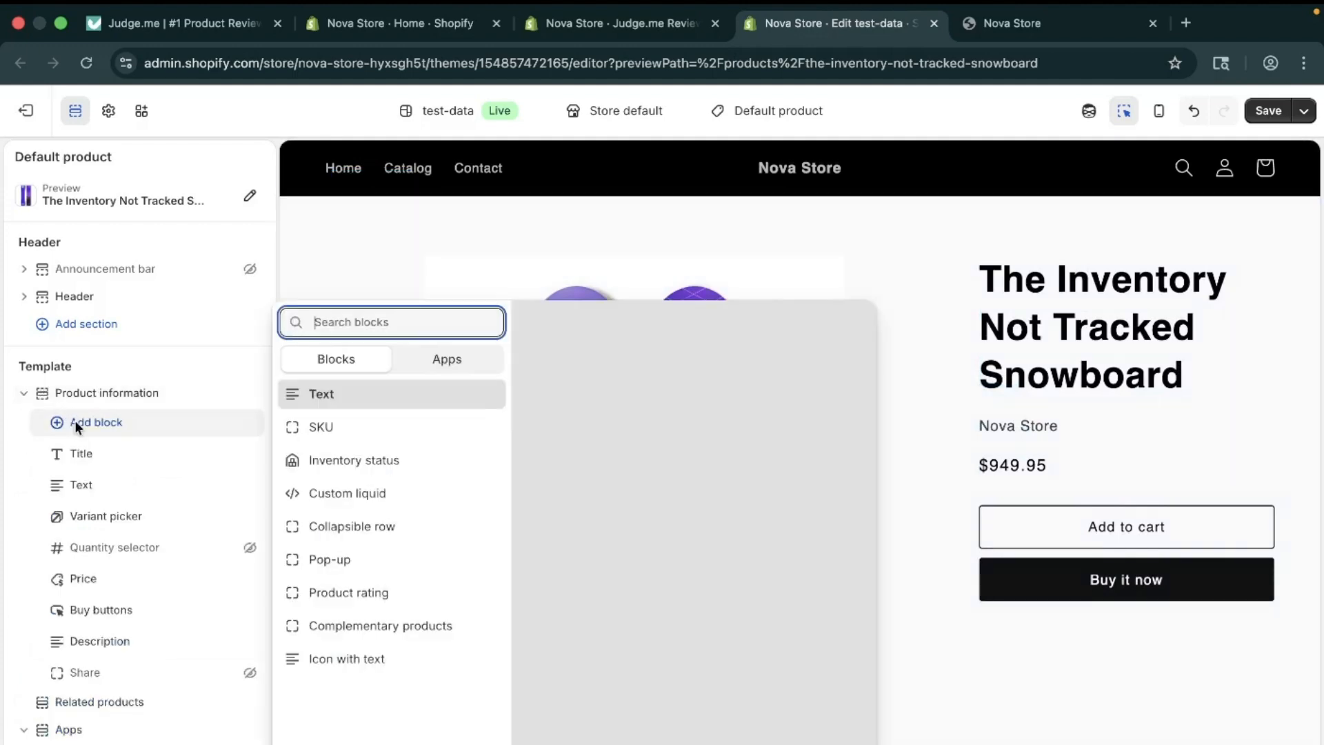
left_click(448, 362)
scroll(402, 581, "down", 3)
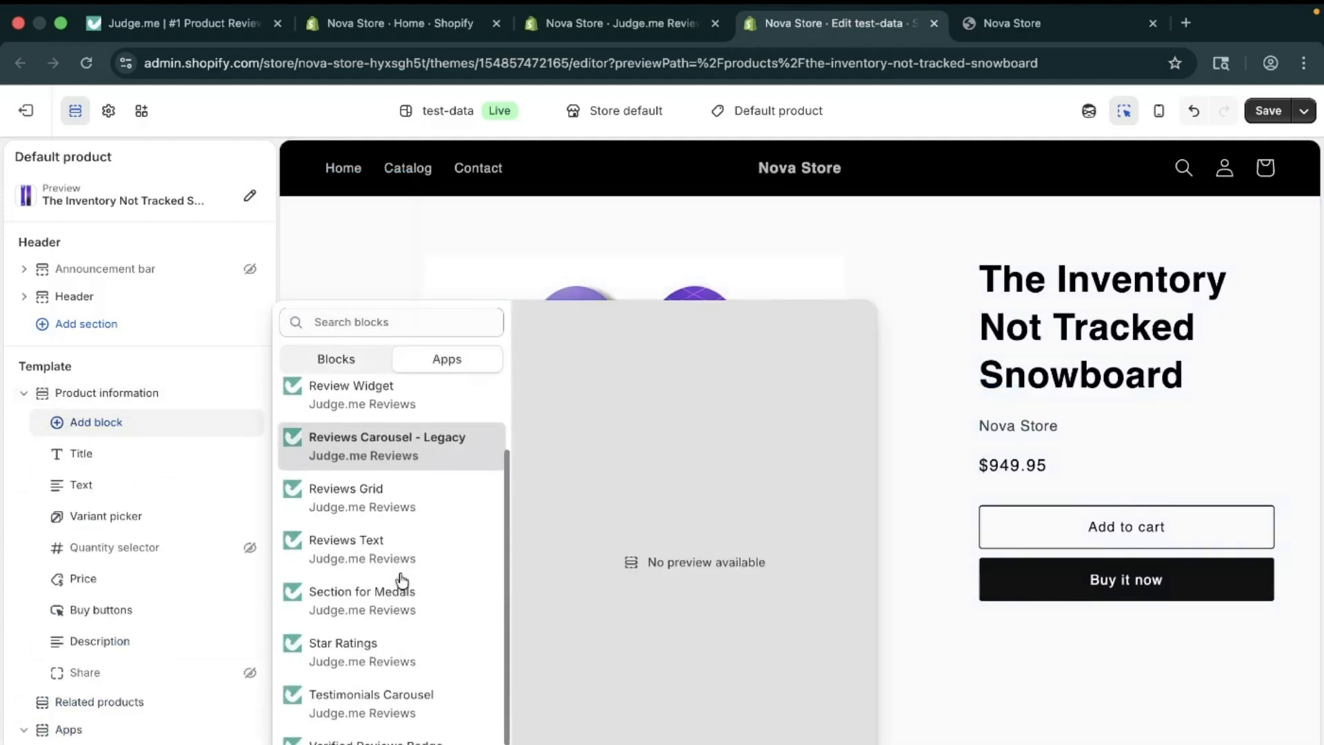
left_click(379, 641)
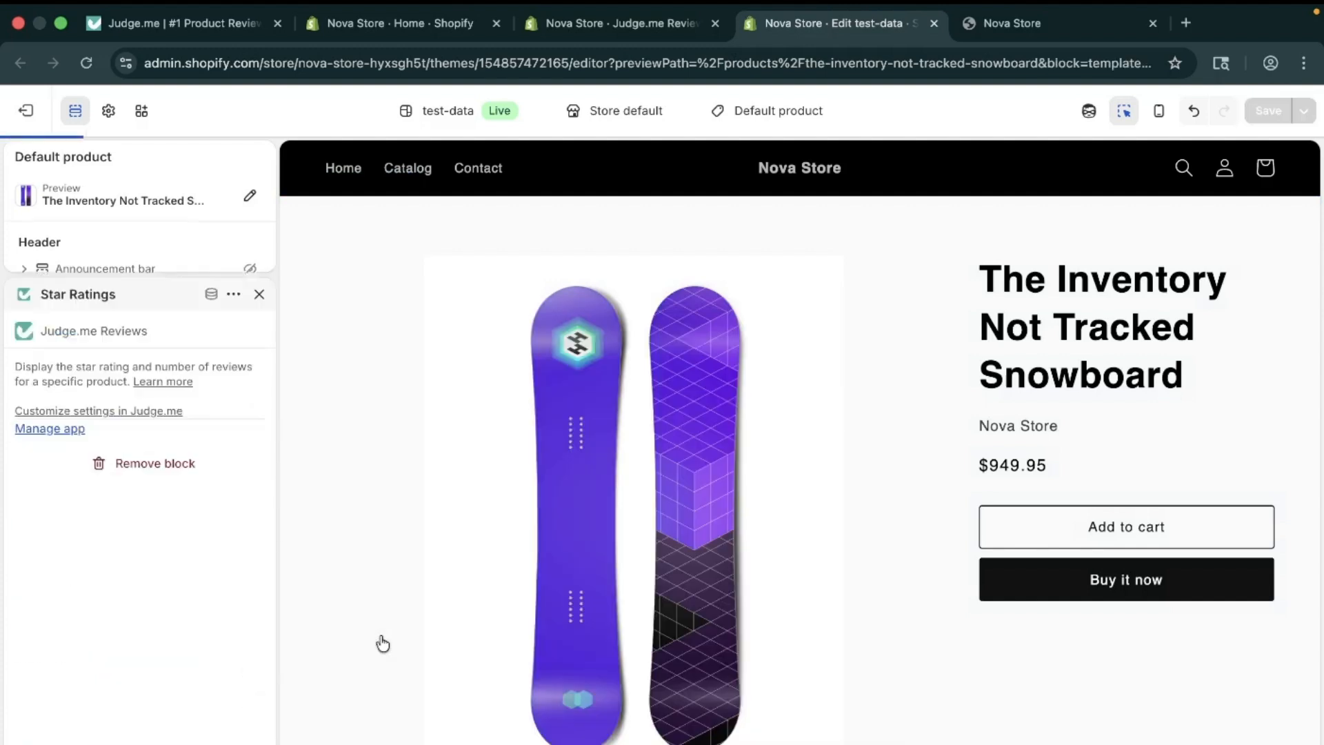
left_click(261, 296)
left_click_drag(128, 224, 120, 265)
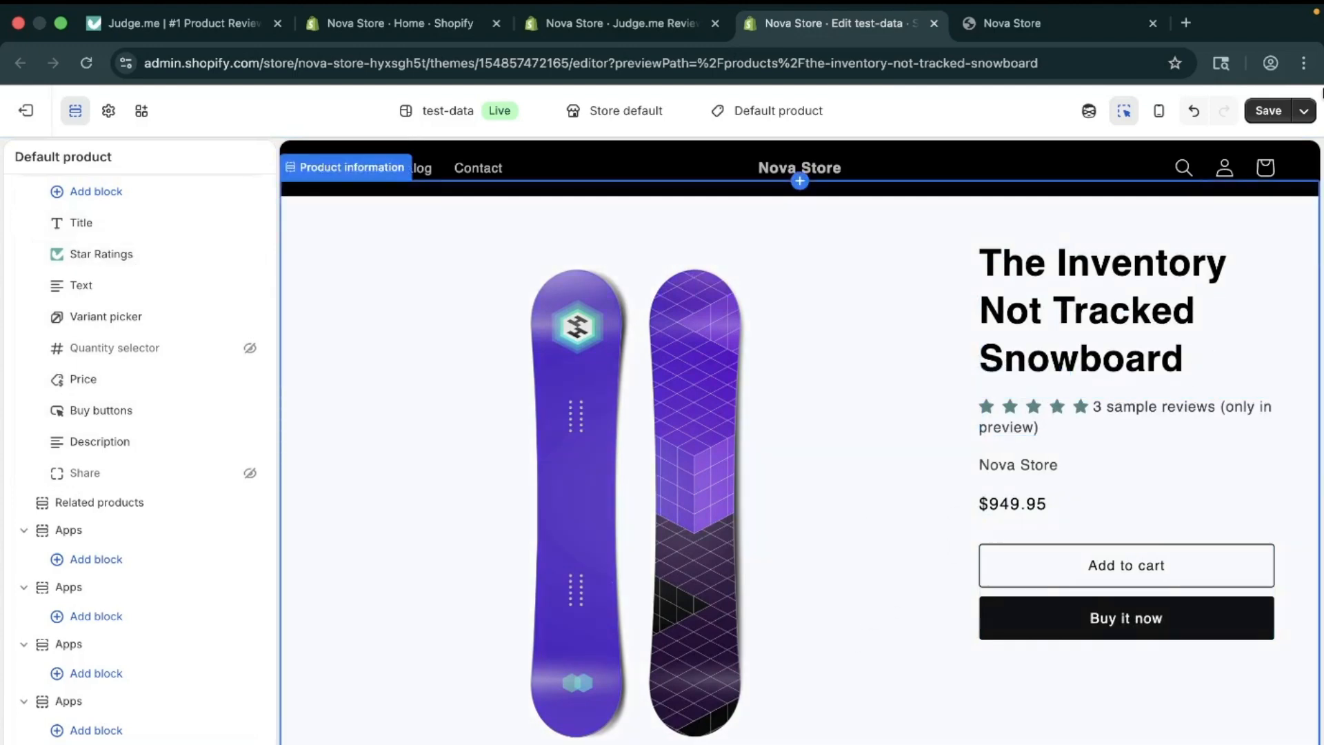
left_click(1272, 110)
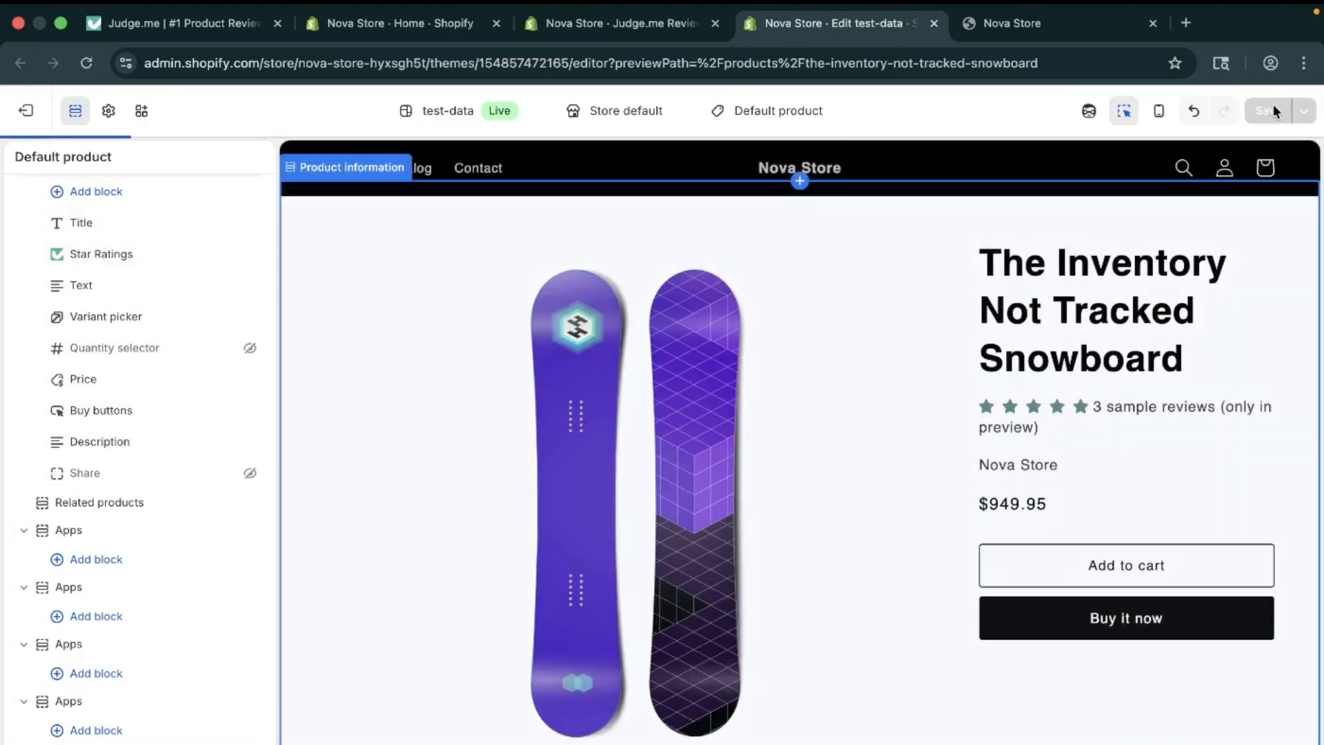
Step: Set the review widget's star and bar chart colour to olive green #CDD765
left_click(661, 27)
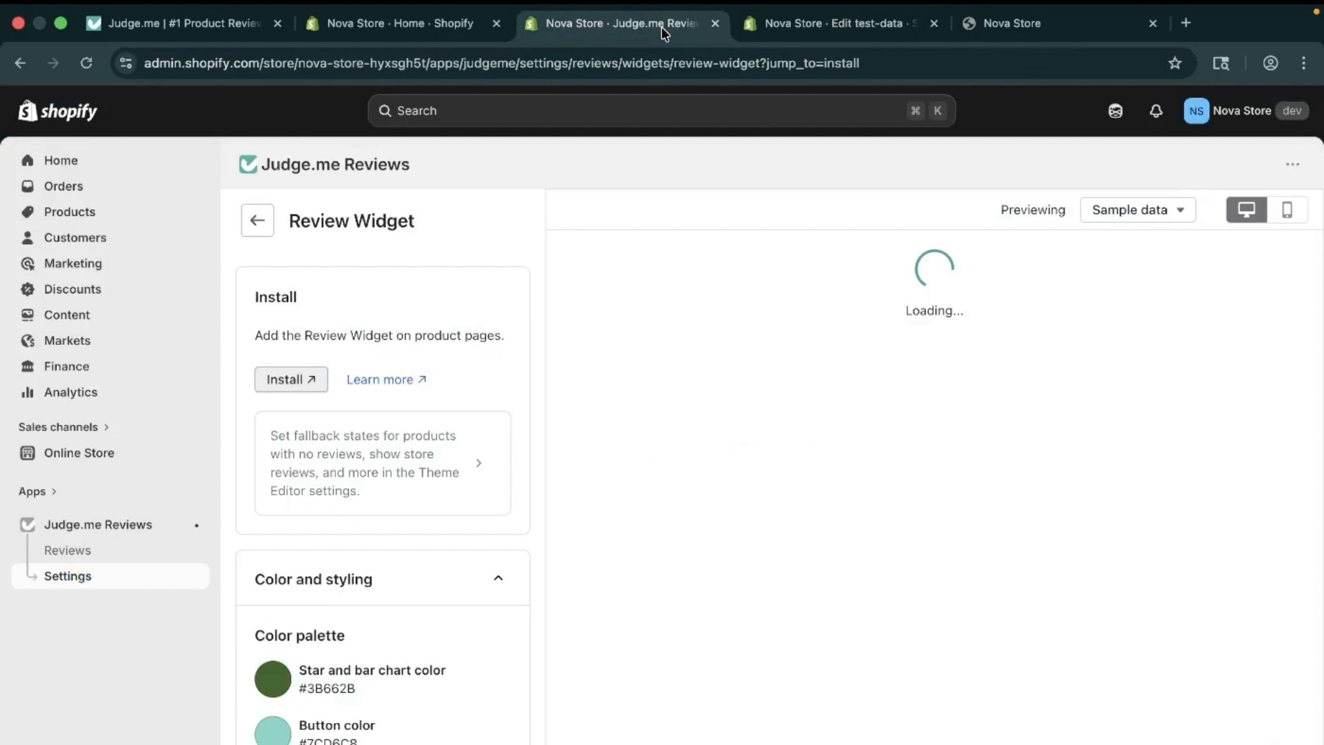
scroll(362, 535, "down", 3)
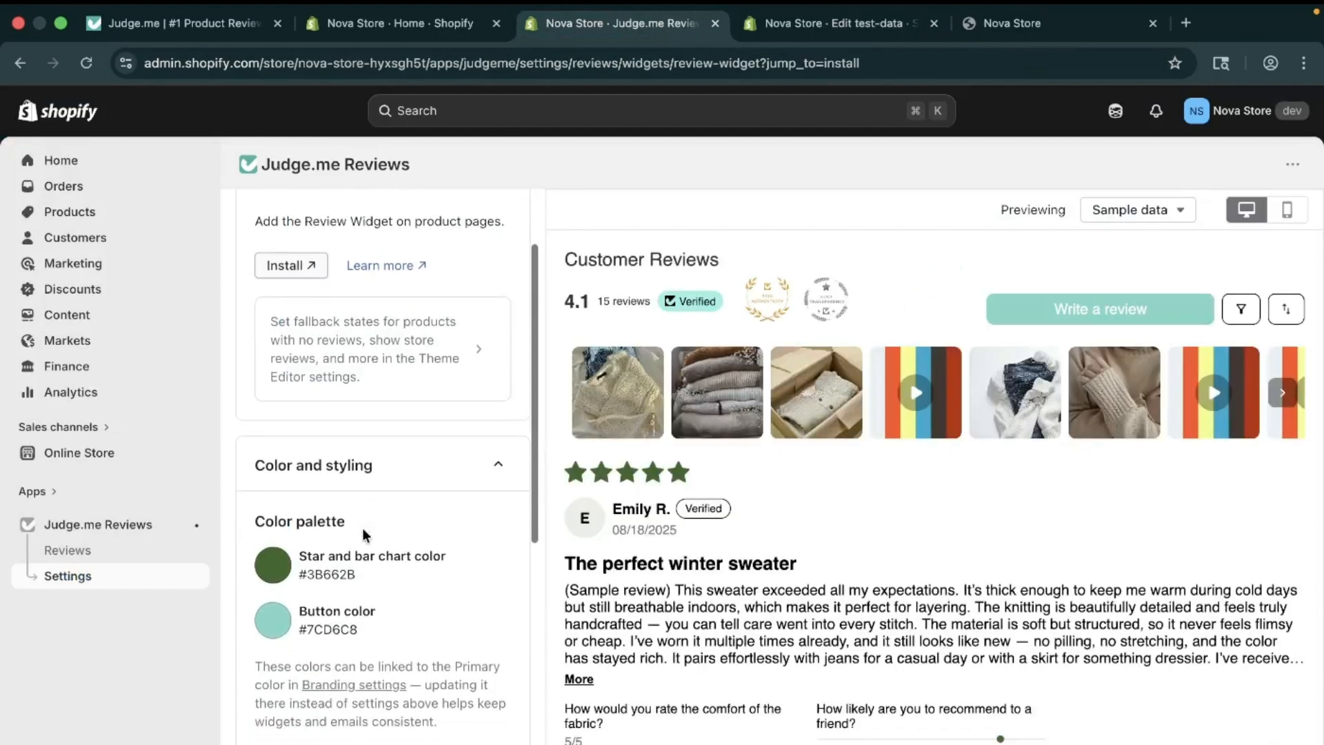
left_click(415, 451)
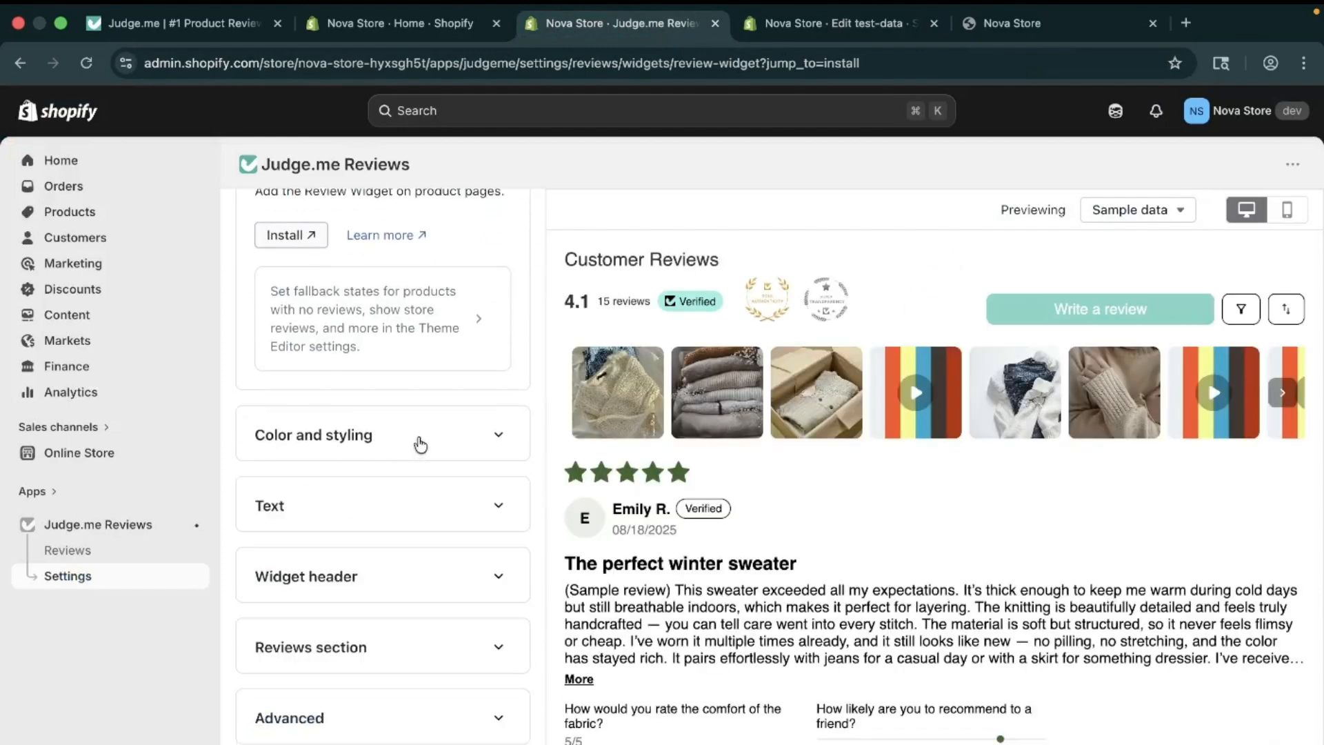
left_click(420, 445)
scroll(375, 499, "down", 2)
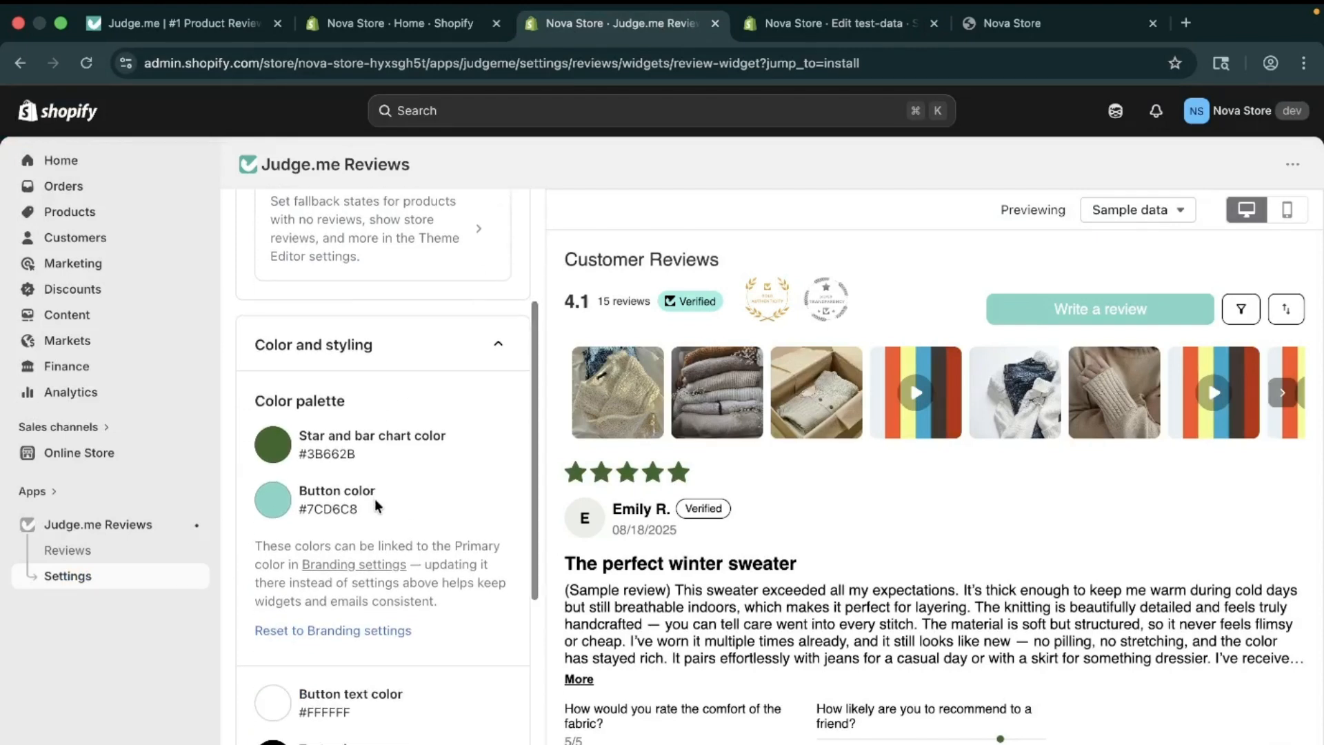
left_click(274, 445)
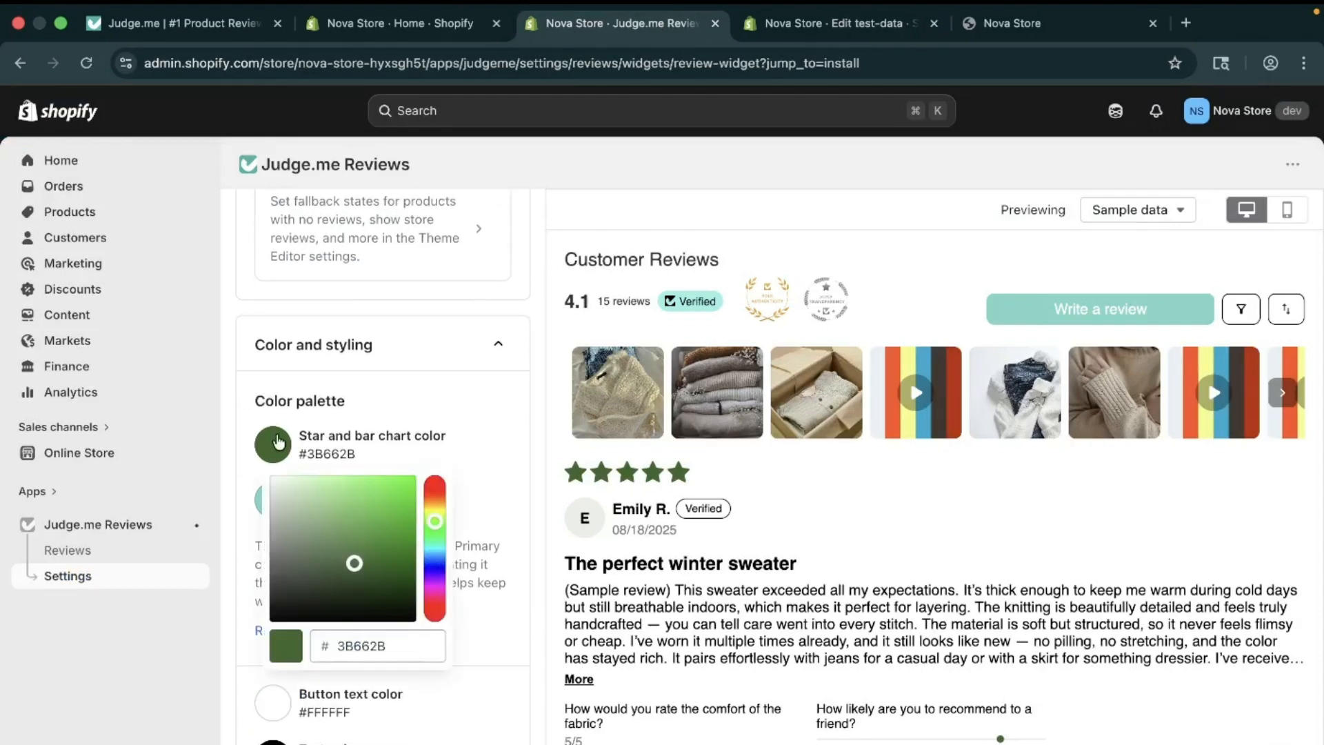
left_click(355, 564)
left_click_drag(438, 525, 436, 581)
left_click_drag(354, 566, 348, 497)
left_click(435, 511)
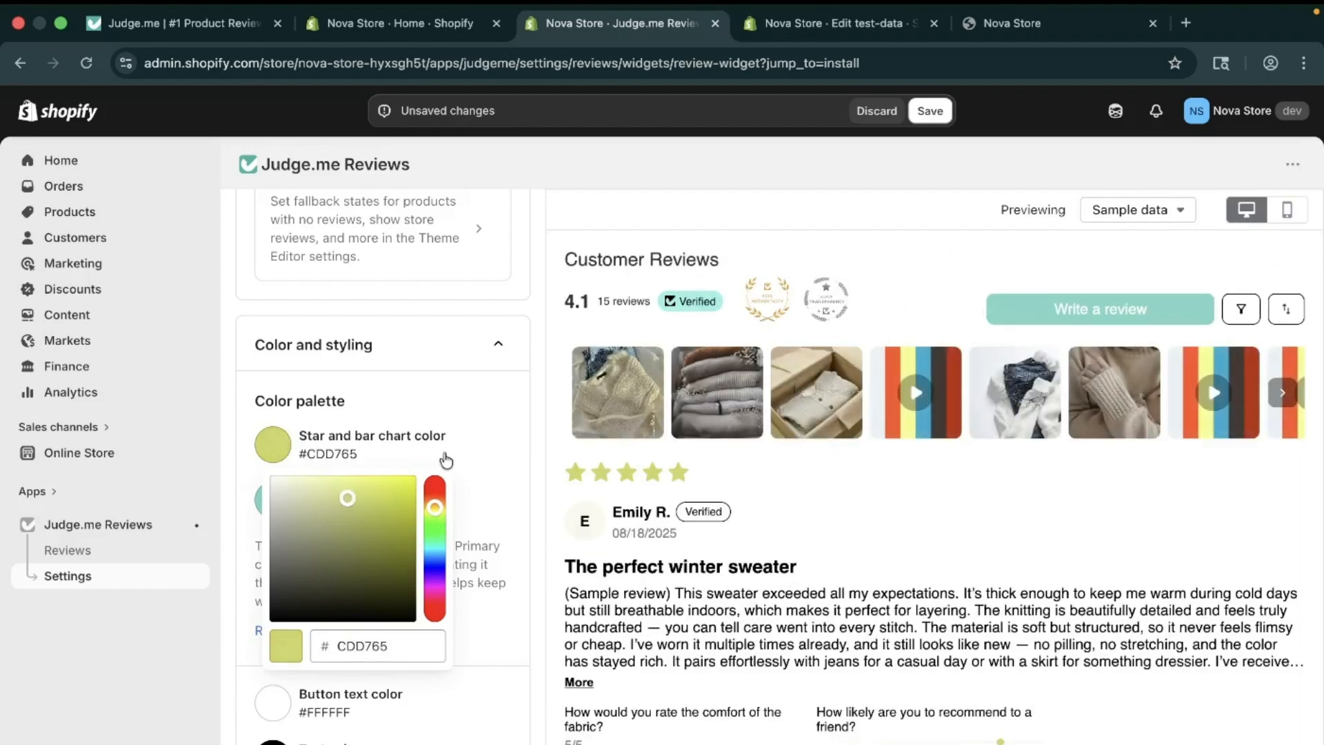
left_click(484, 441)
Step: Set the button colour to dark green #4A971B
left_click(274, 503)
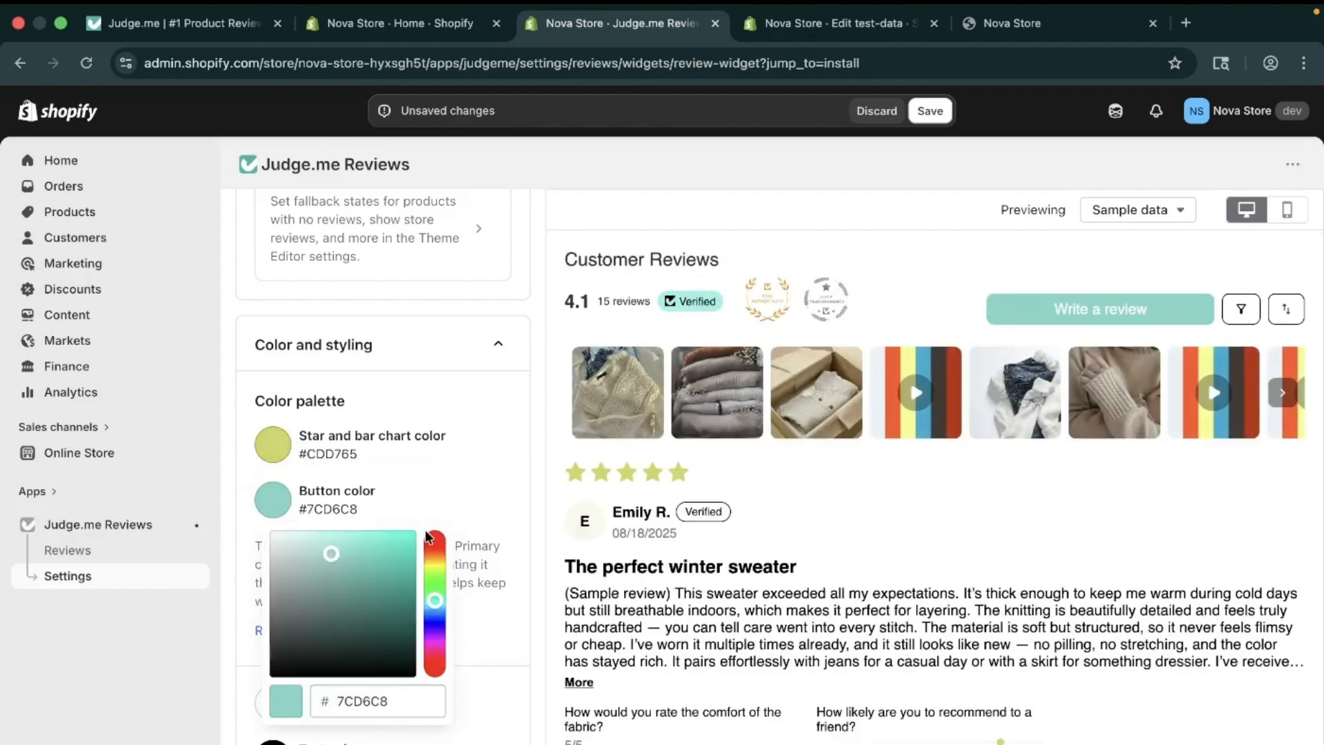
left_click_drag(435, 600, 436, 574)
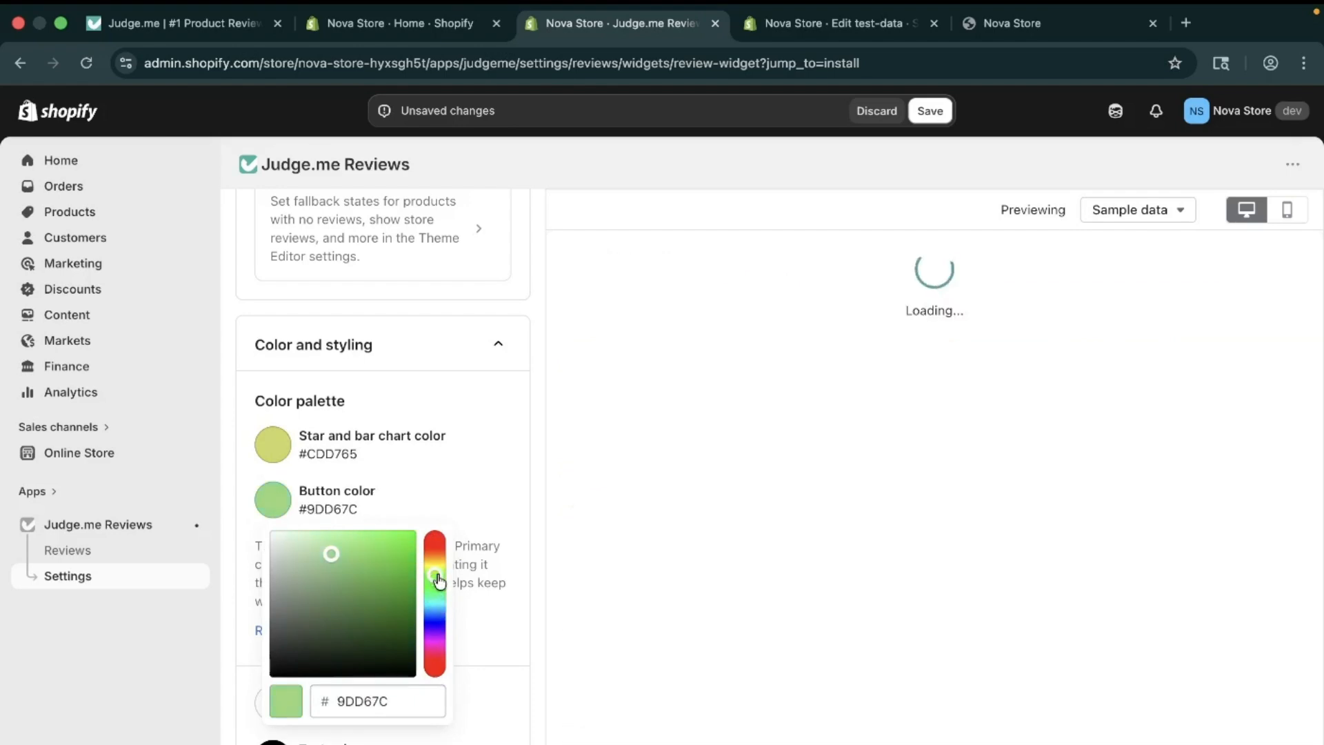
left_click_drag(331, 556, 391, 597)
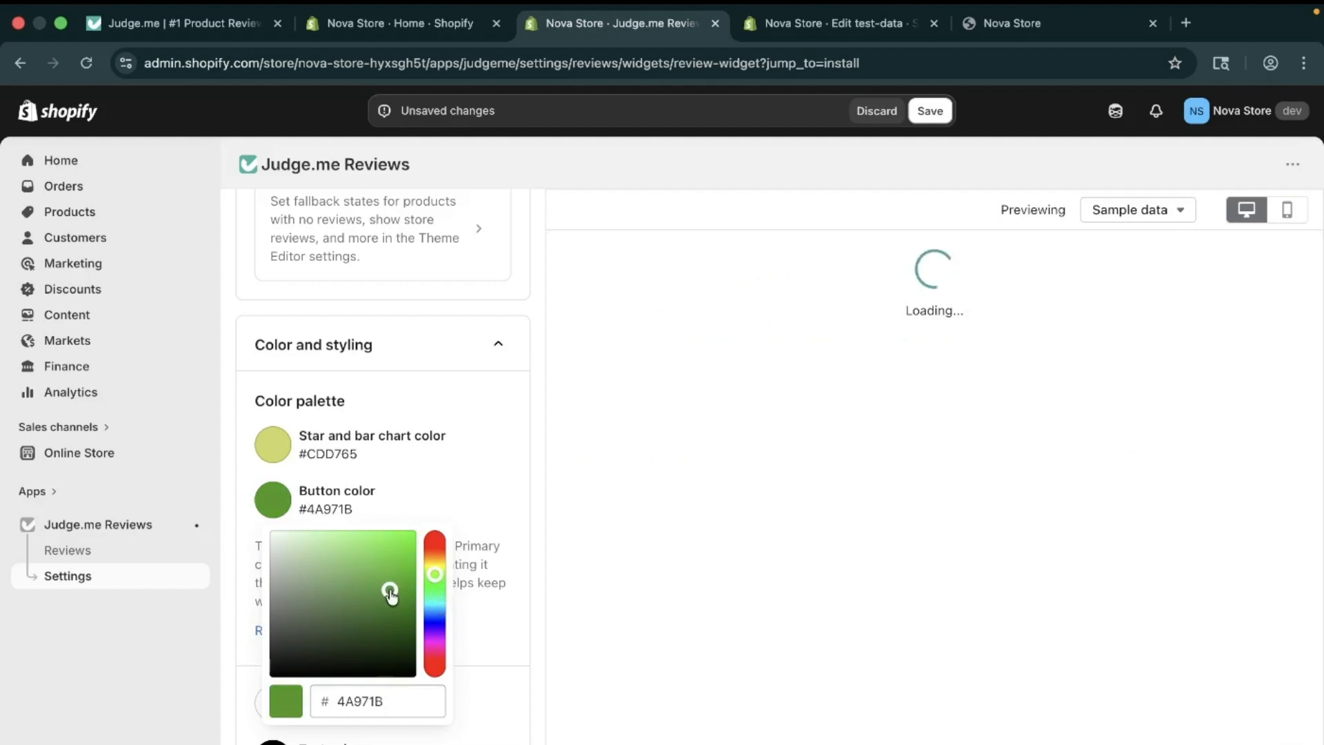
left_click(497, 458)
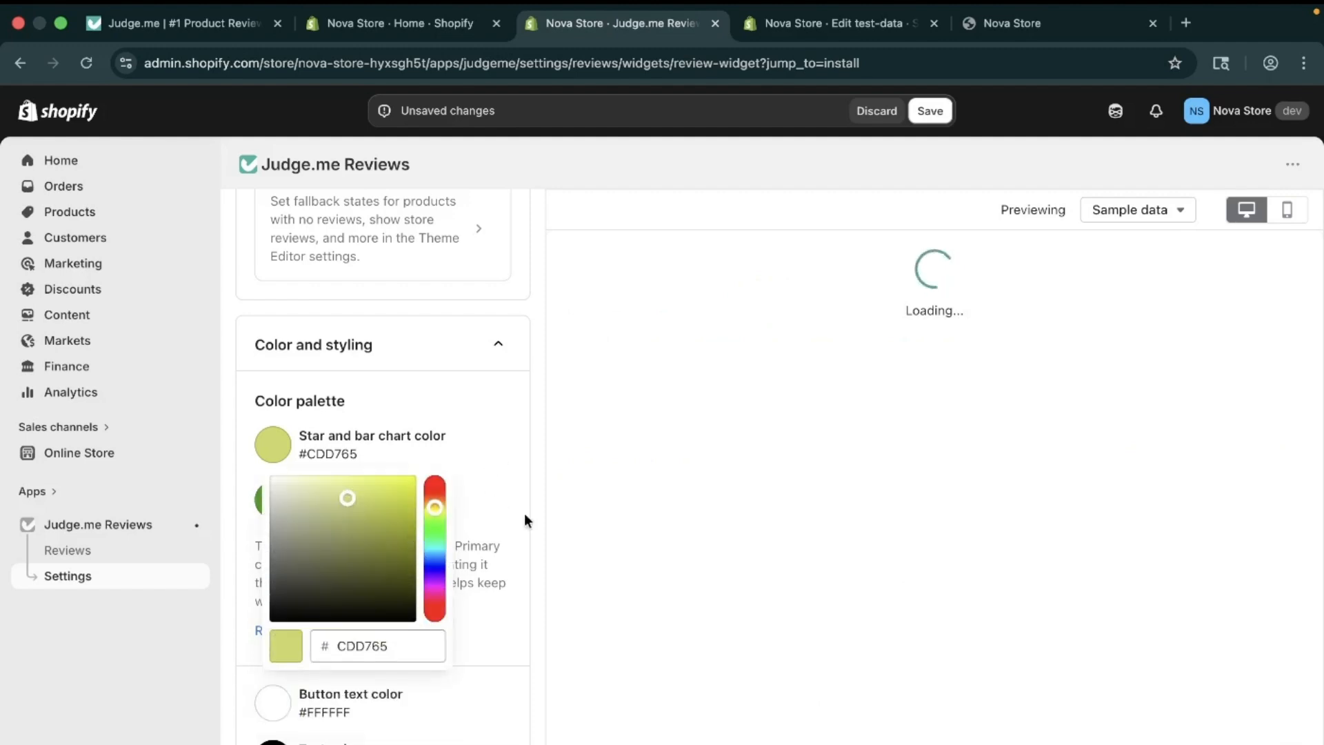
left_click(543, 516)
scroll(381, 569, "down", 2)
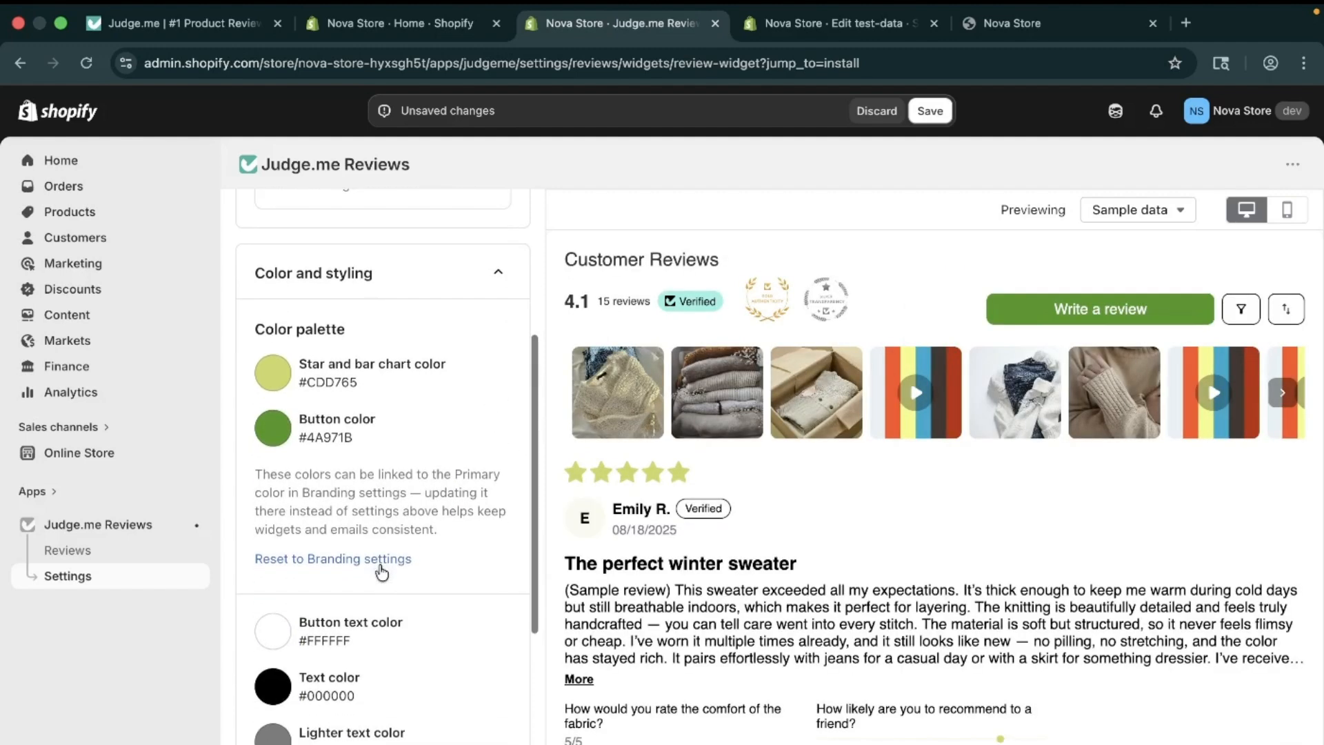
Step: Expand the Text settings and check the singular and plural review word fields, leaving them unchanged
scroll(437, 594, "down", 3)
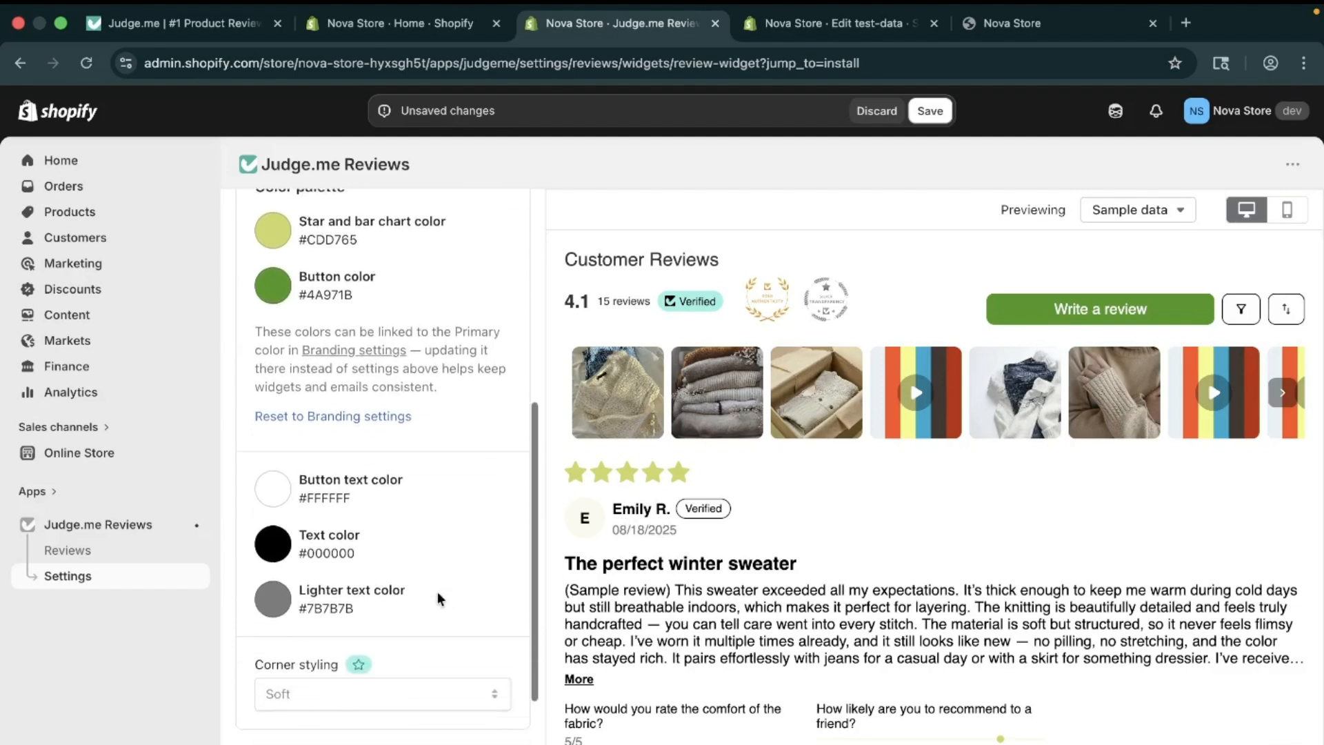
scroll(393, 571, "down", 4)
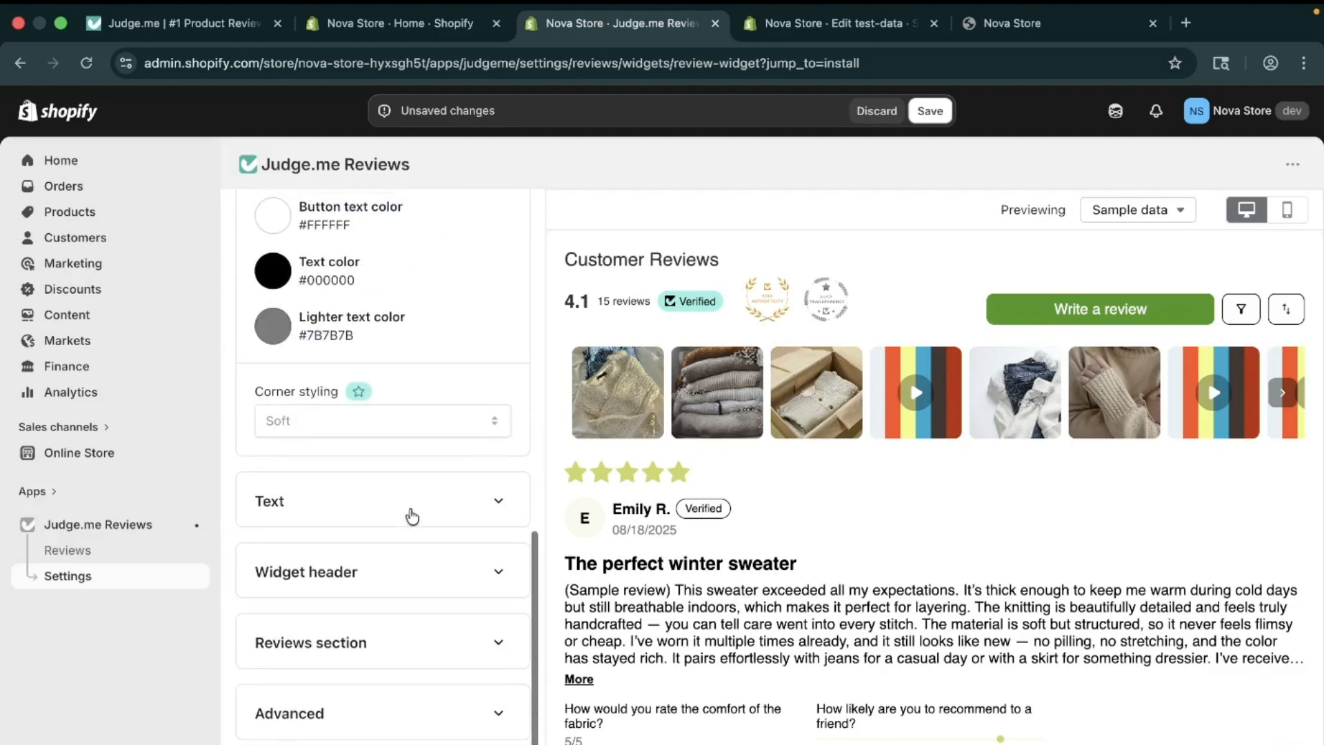
left_click(412, 515)
scroll(429, 640, "down", 3)
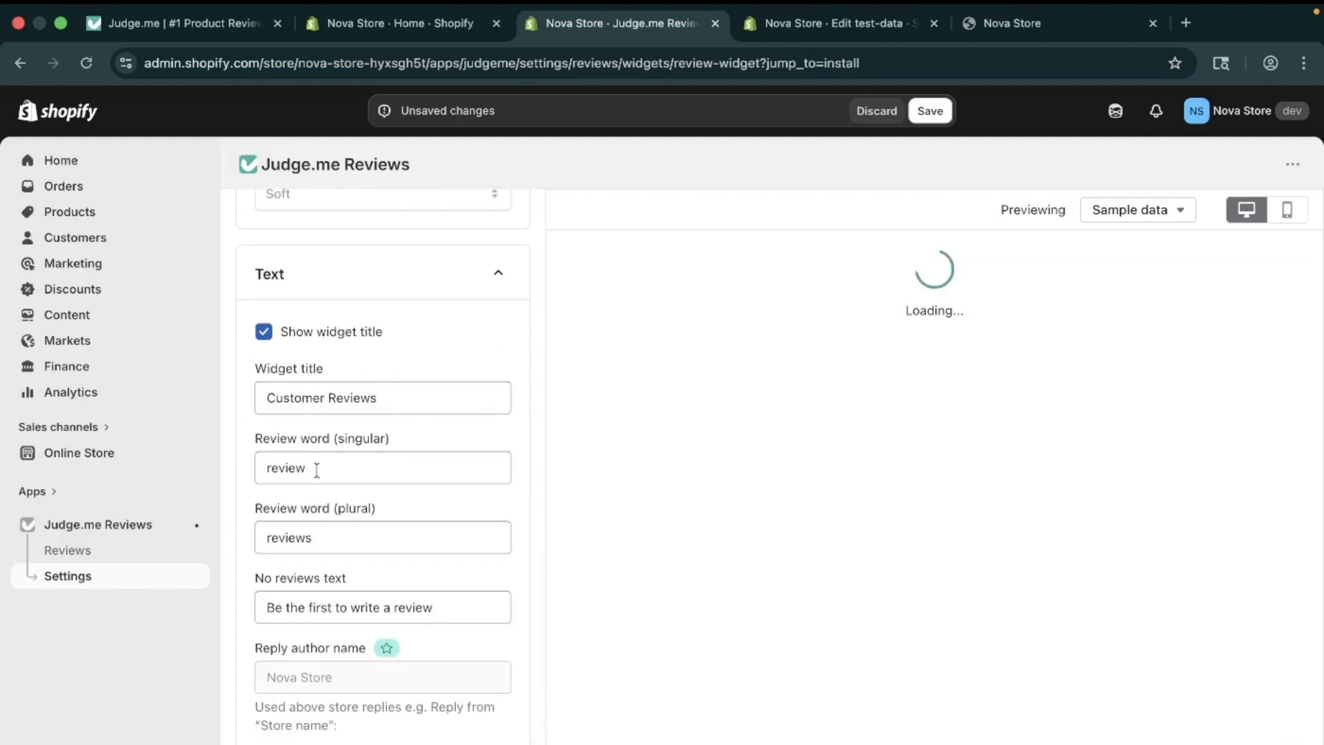
left_click(395, 476)
left_click(415, 545)
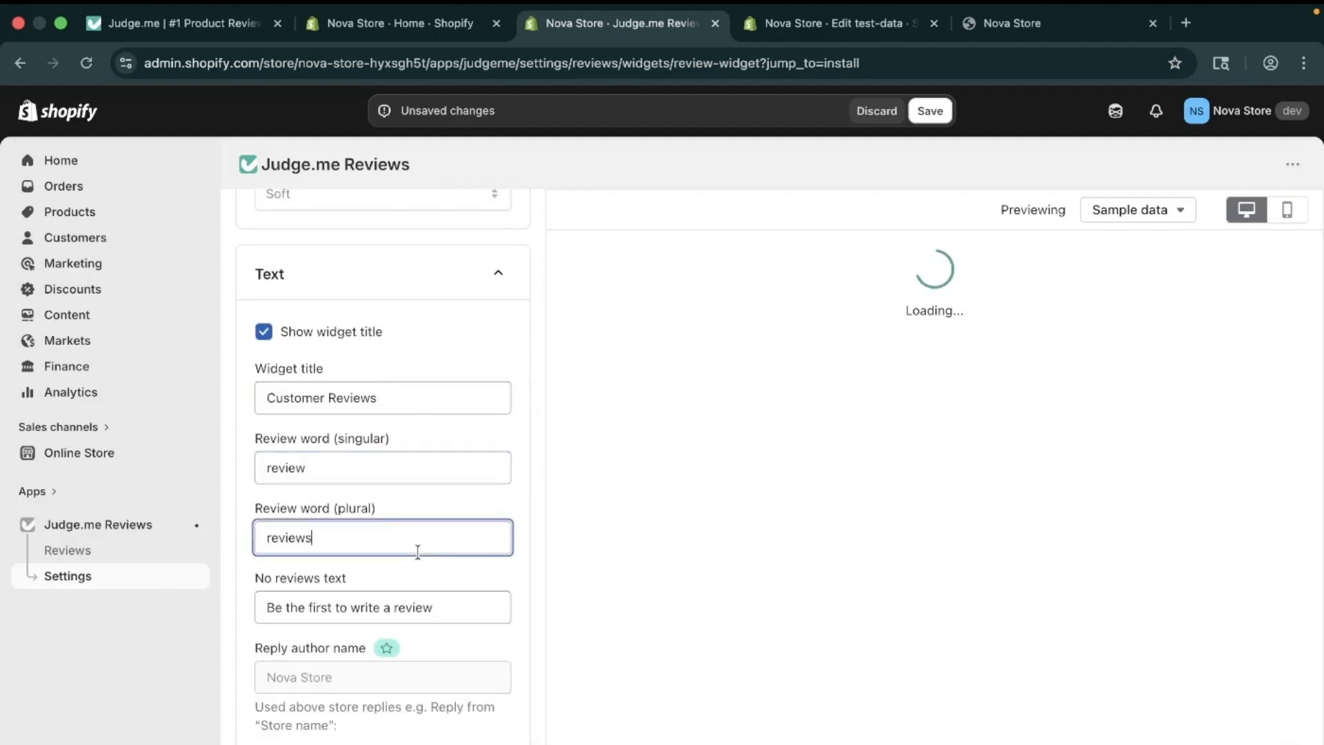
scroll(417, 552, "down", 2)
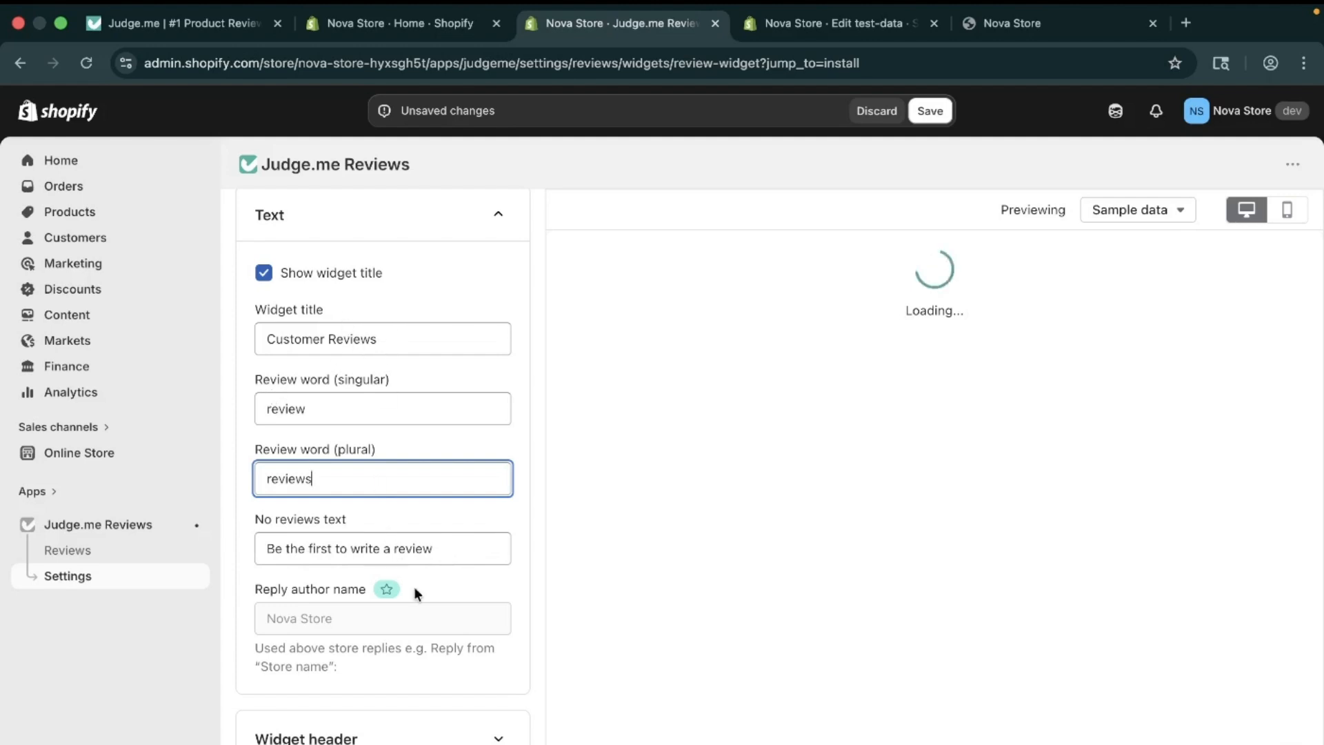
scroll(299, 680, "down", 3)
Step: Change the Widget header theme from Minimal to Standard
left_click(370, 597)
scroll(370, 598, "down", 1)
scroll(372, 593, "down", 2)
left_click(392, 407)
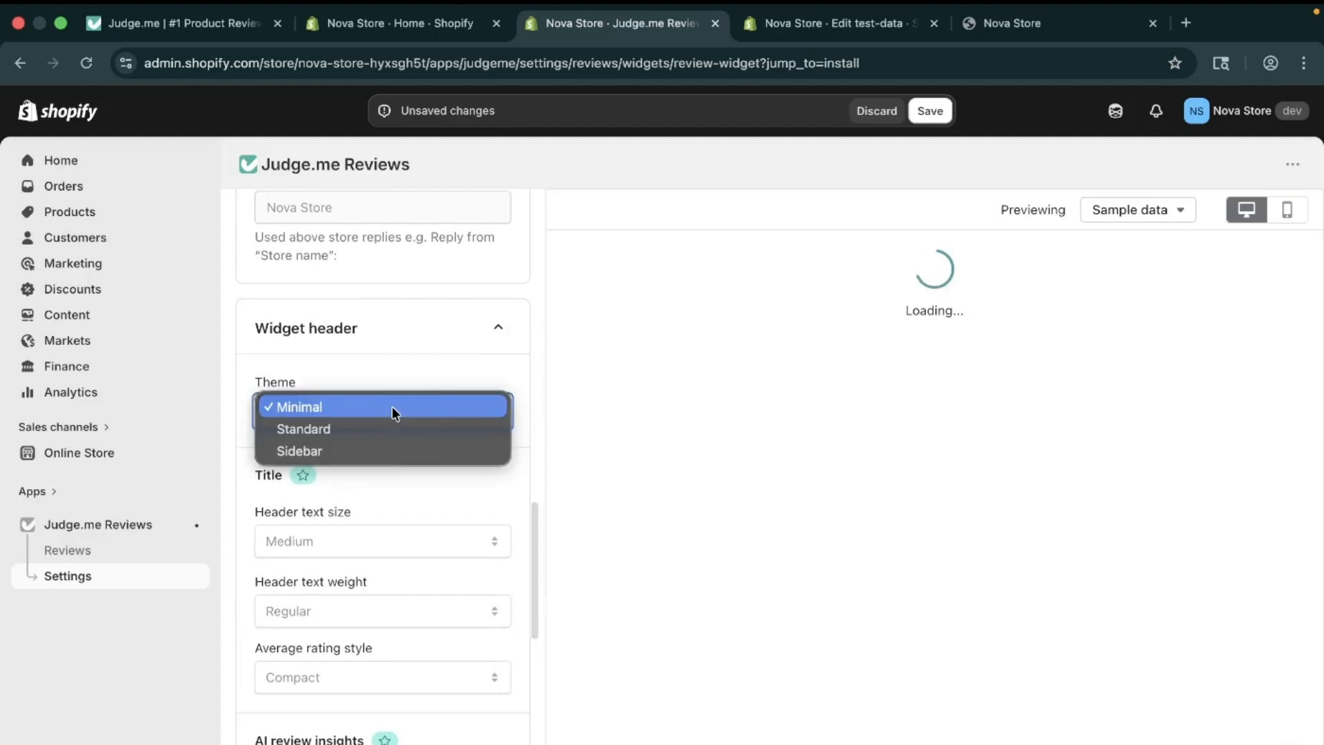
left_click(392, 427)
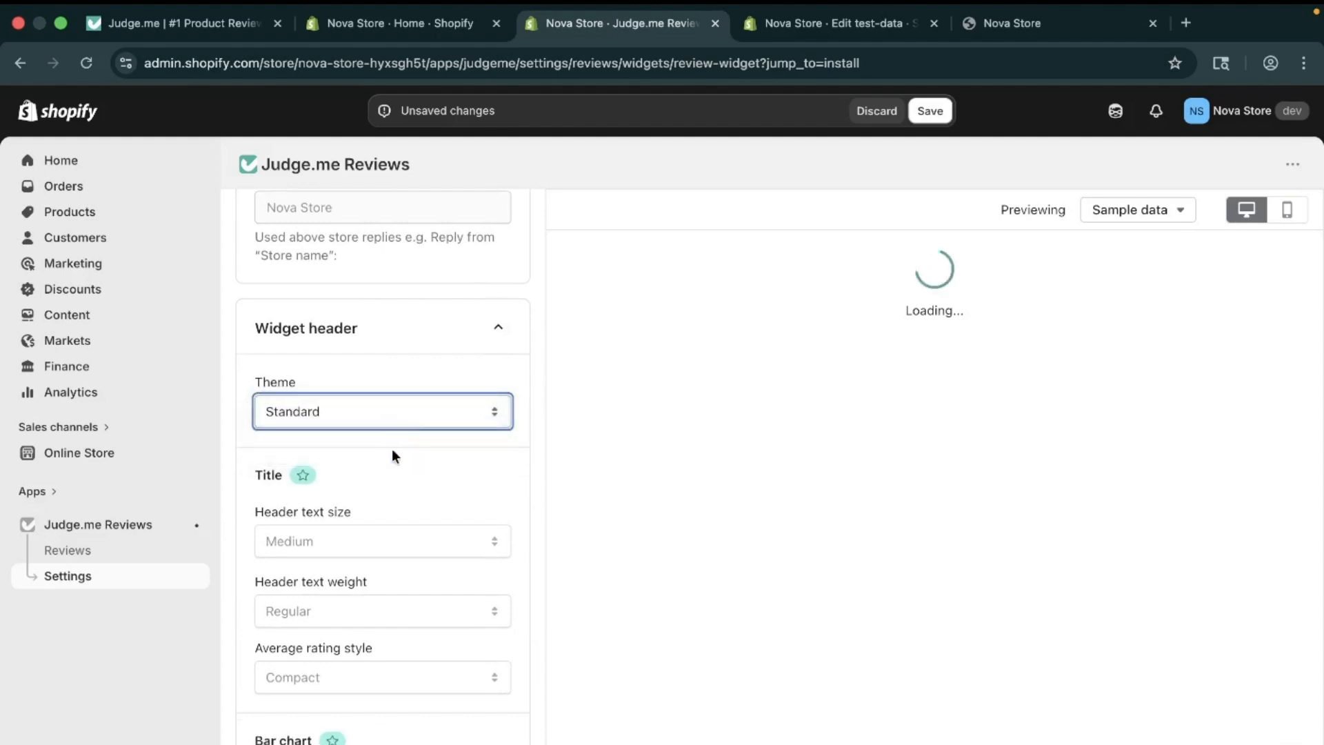
scroll(397, 541, "down", 3)
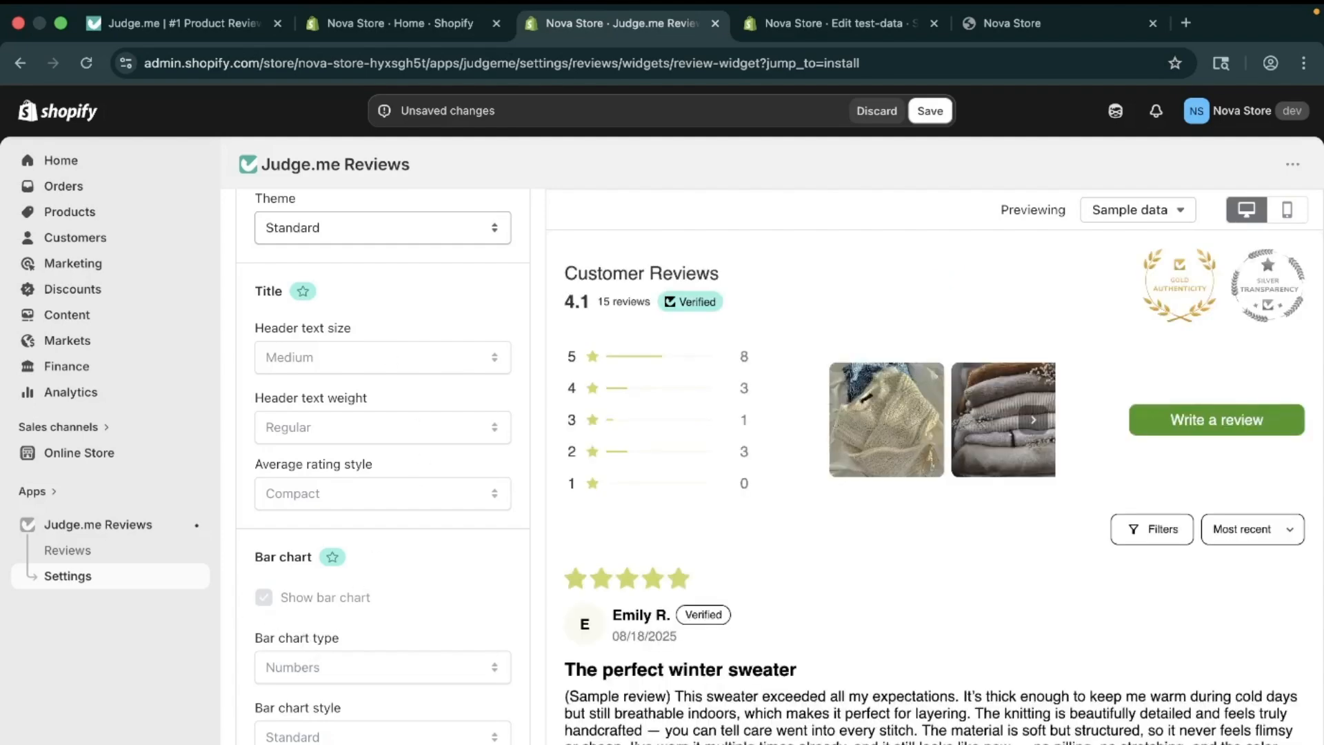
scroll(303, 717, "down", 12)
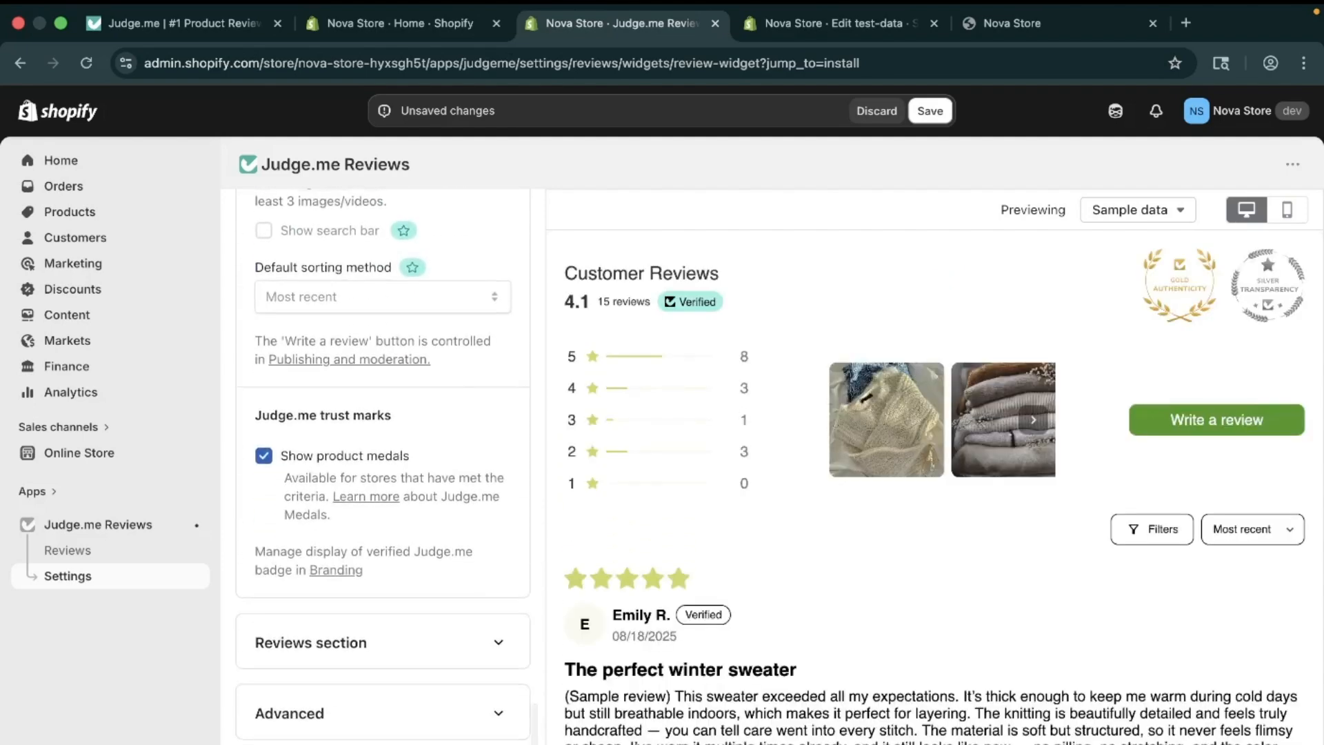
Step: Set the Reviews section theme to Cards
left_click(381, 643)
scroll(381, 643, "down", 7)
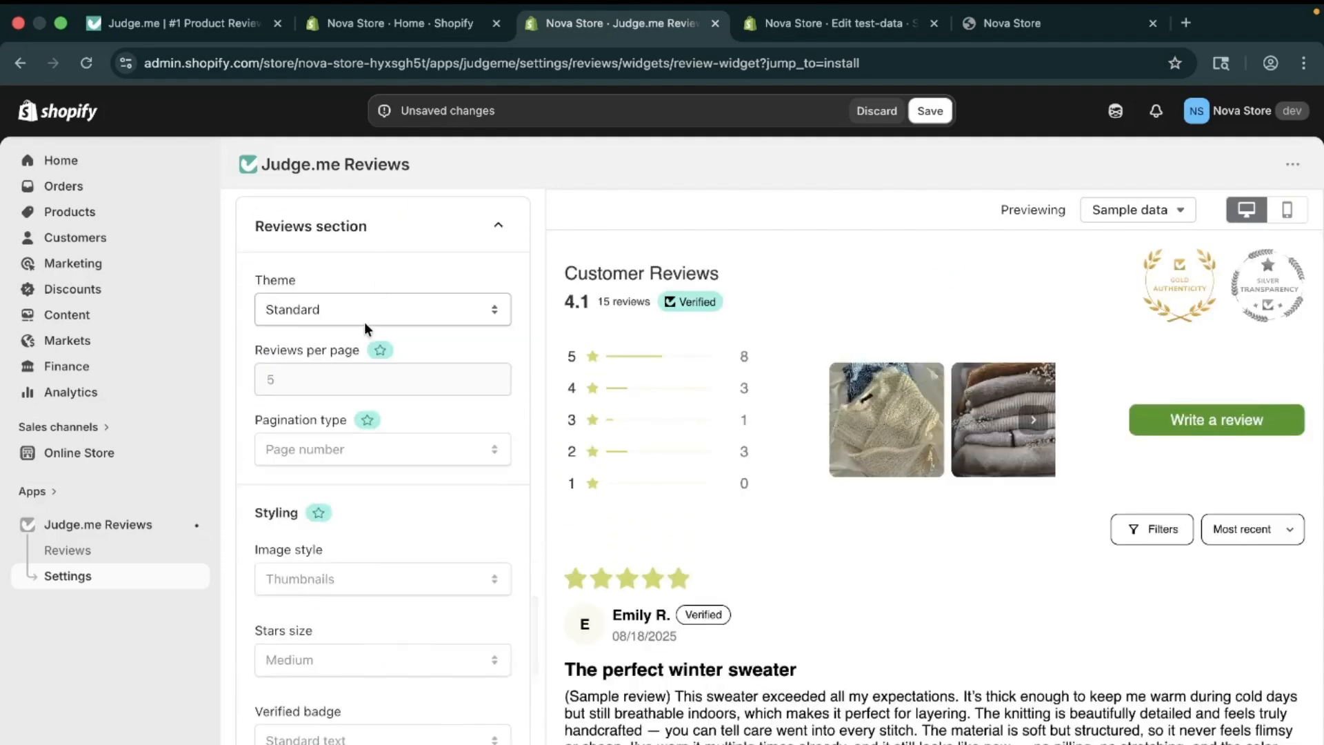
scroll(364, 321, "up", 1)
left_click(344, 369)
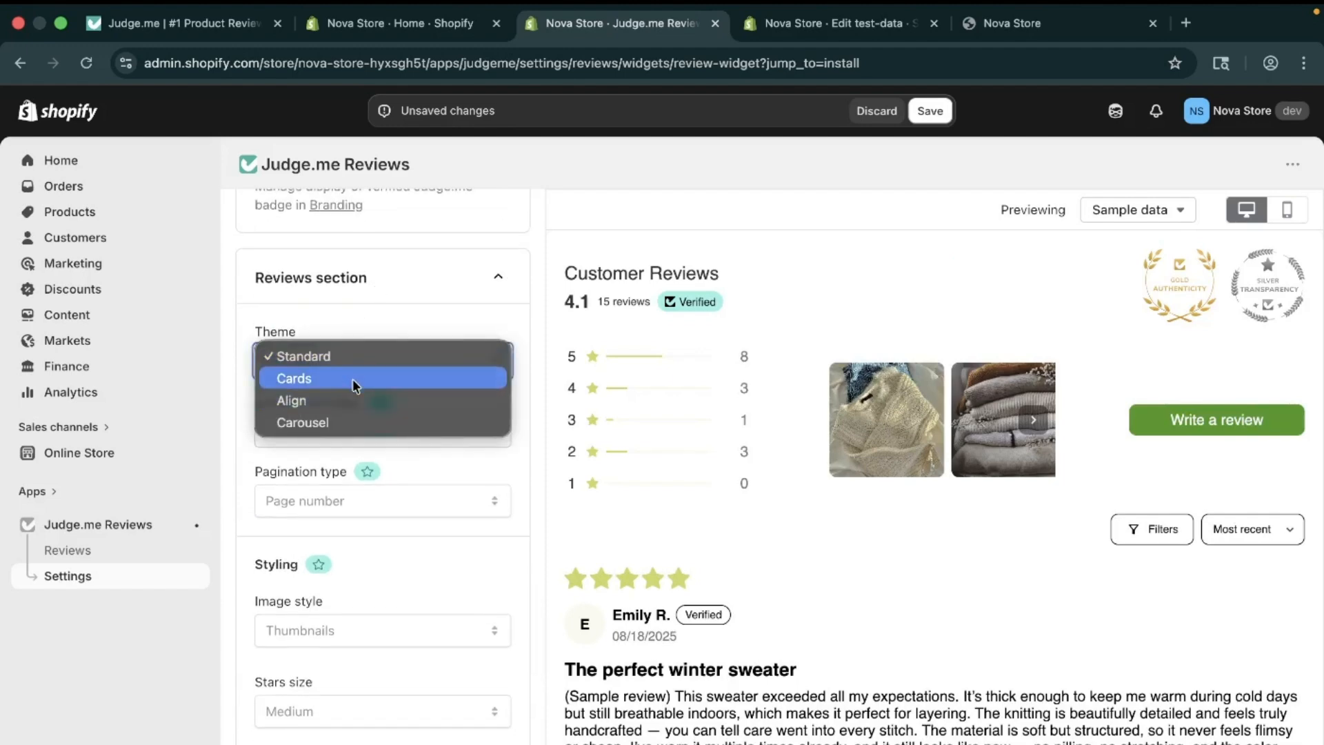
left_click(353, 379)
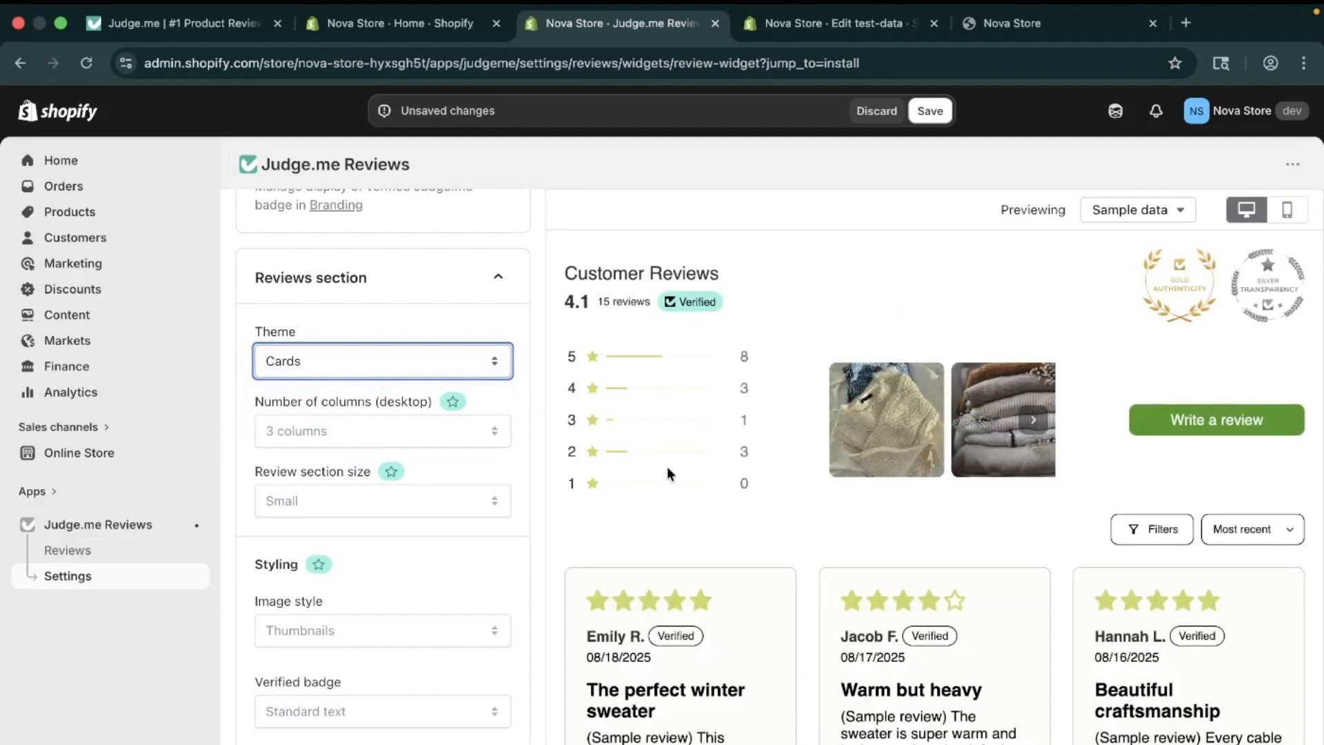
Step: Check the three-column Cards preview and save the review widget settings
scroll(1002, 625, "down", 5)
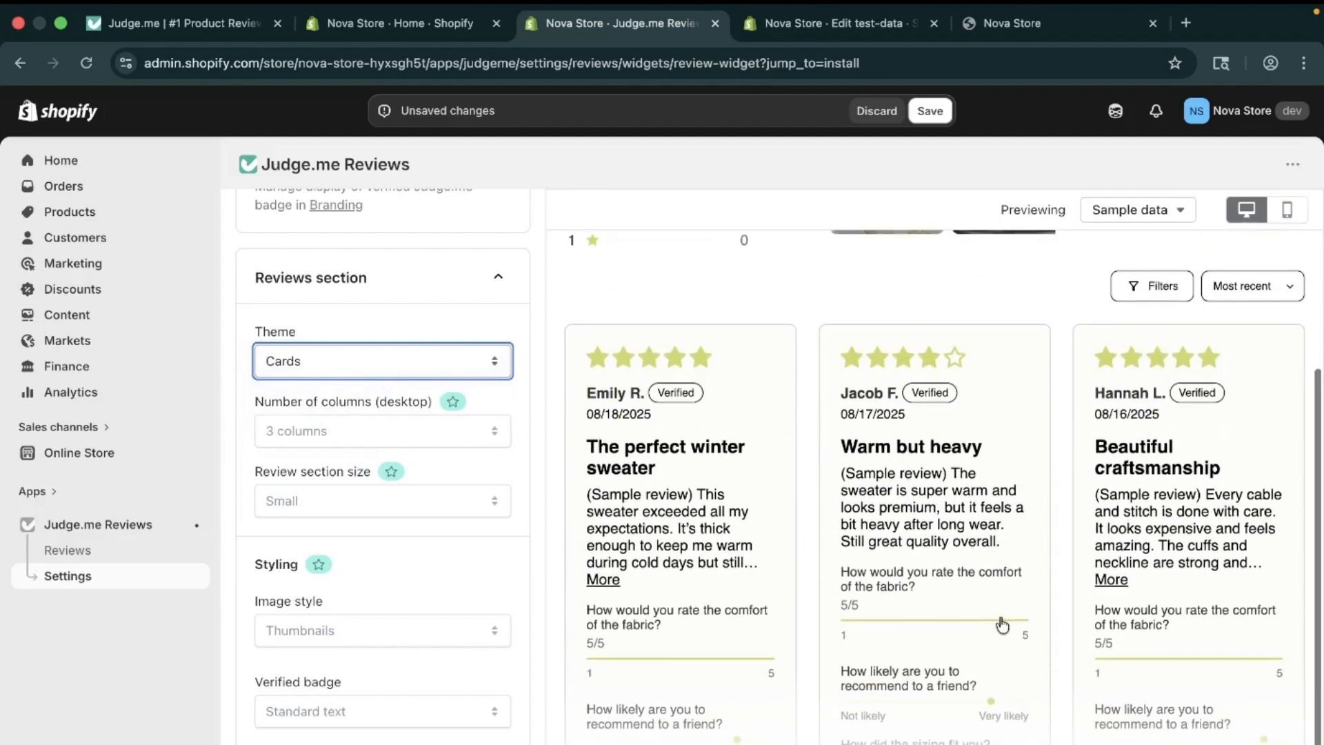
scroll(441, 592, "down", 8)
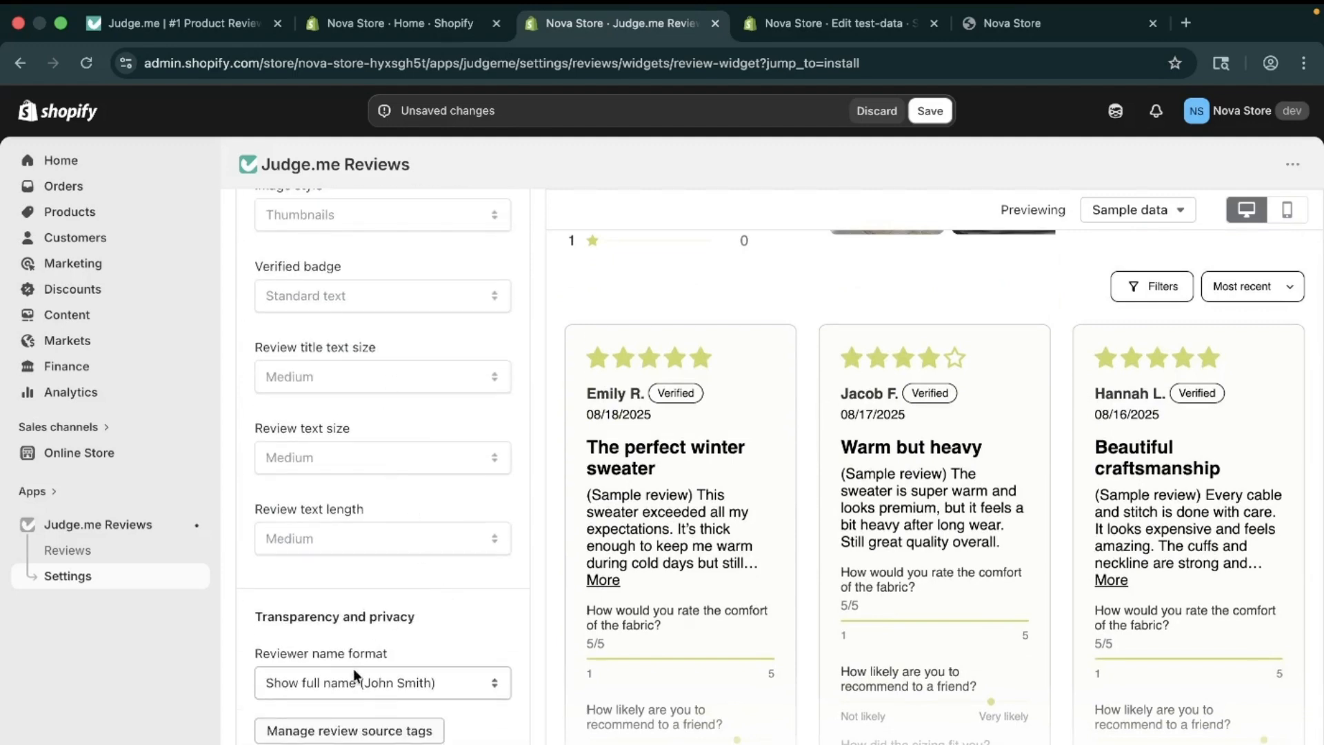
scroll(353, 668, "down", 5)
scroll(386, 552, "up", 15)
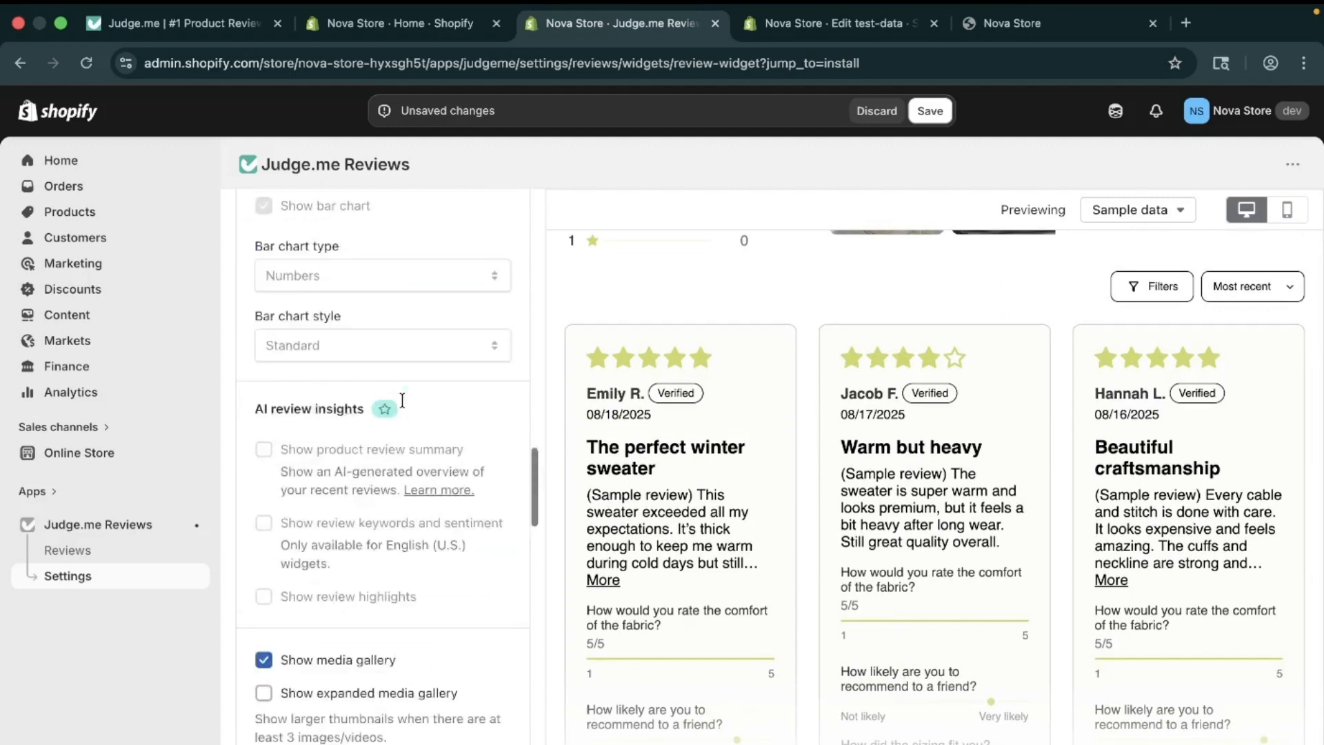
scroll(402, 400, "up", 10)
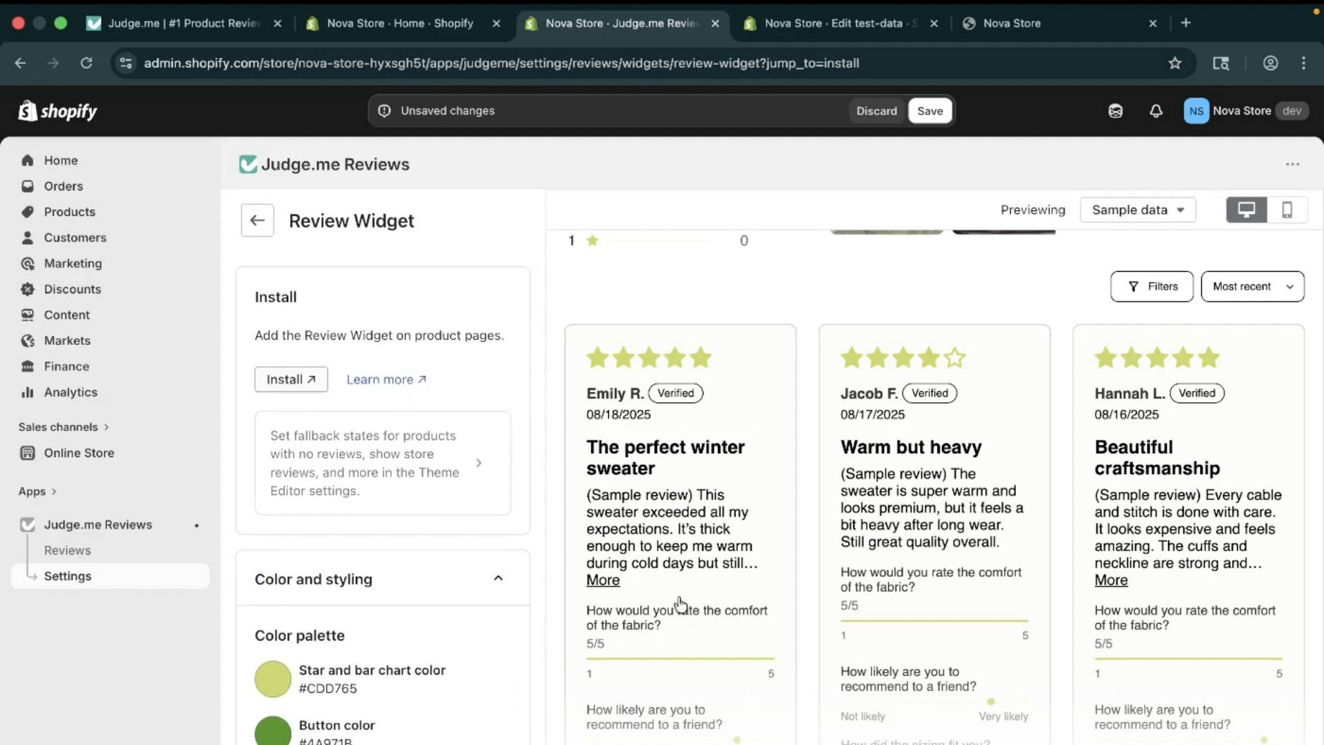
scroll(796, 417, "up", 2)
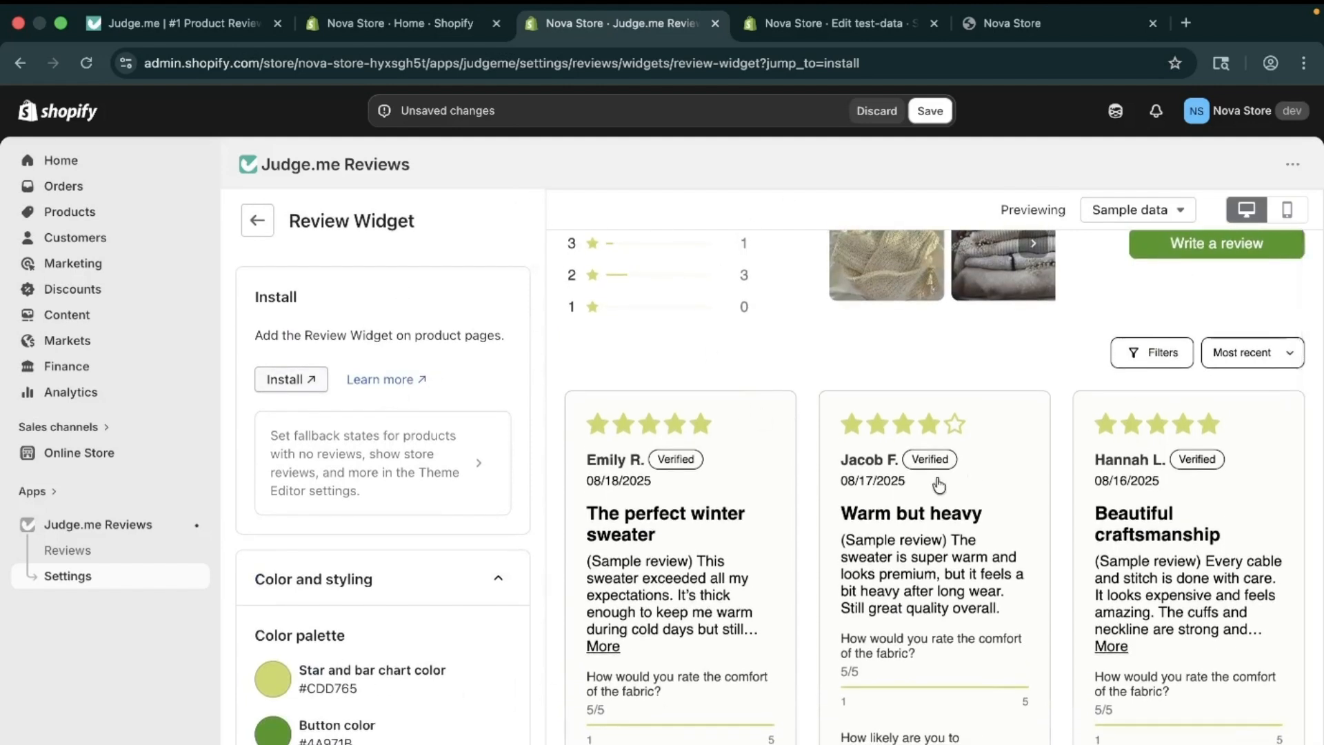
left_click(932, 104)
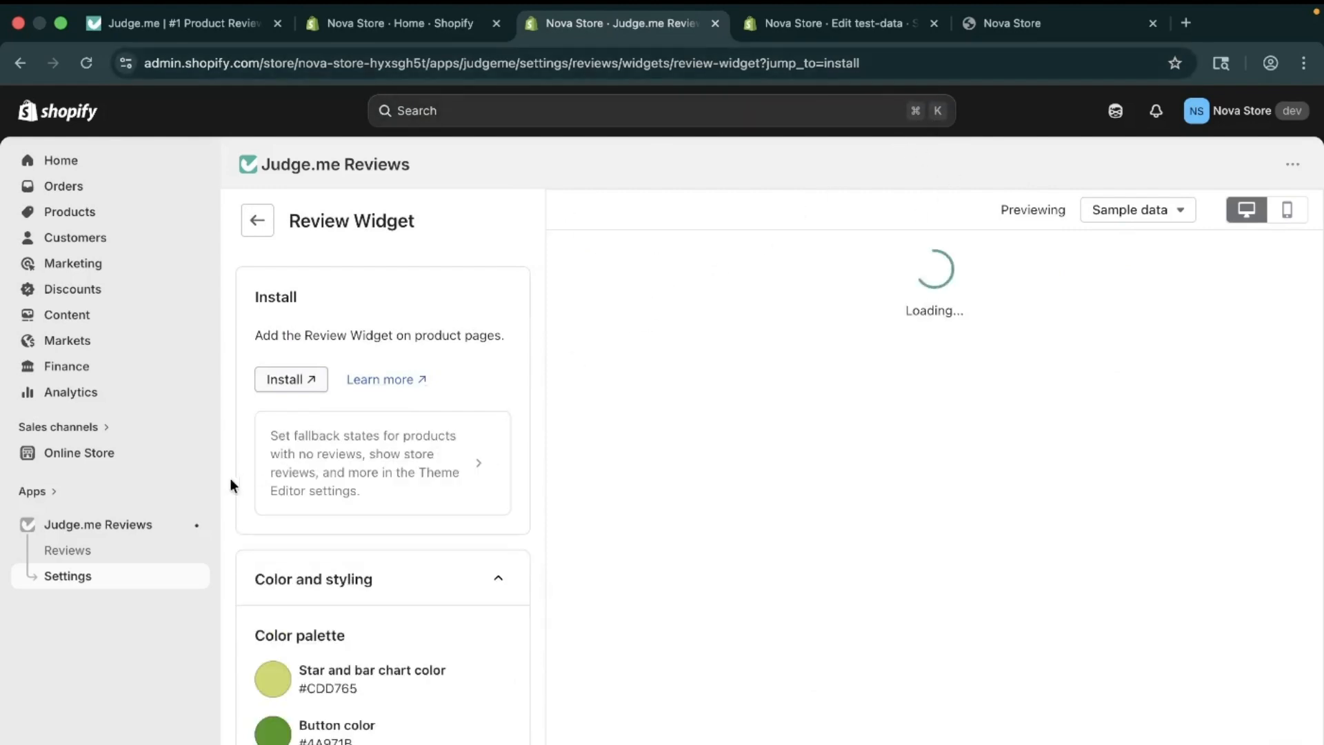
Step: Reload the Nova Store storefront and go to The Multi-managed Snowboard's Customer Reviews section
left_click(1020, 28)
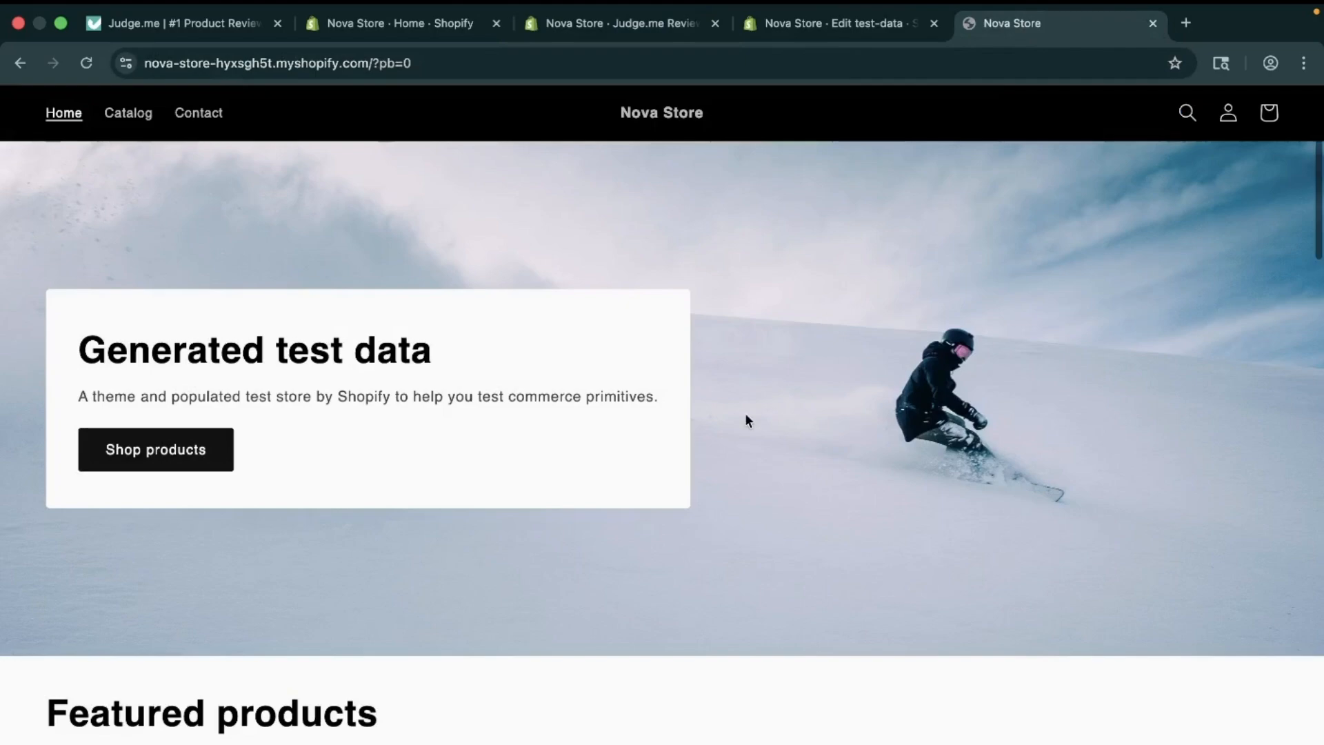
left_click(82, 69)
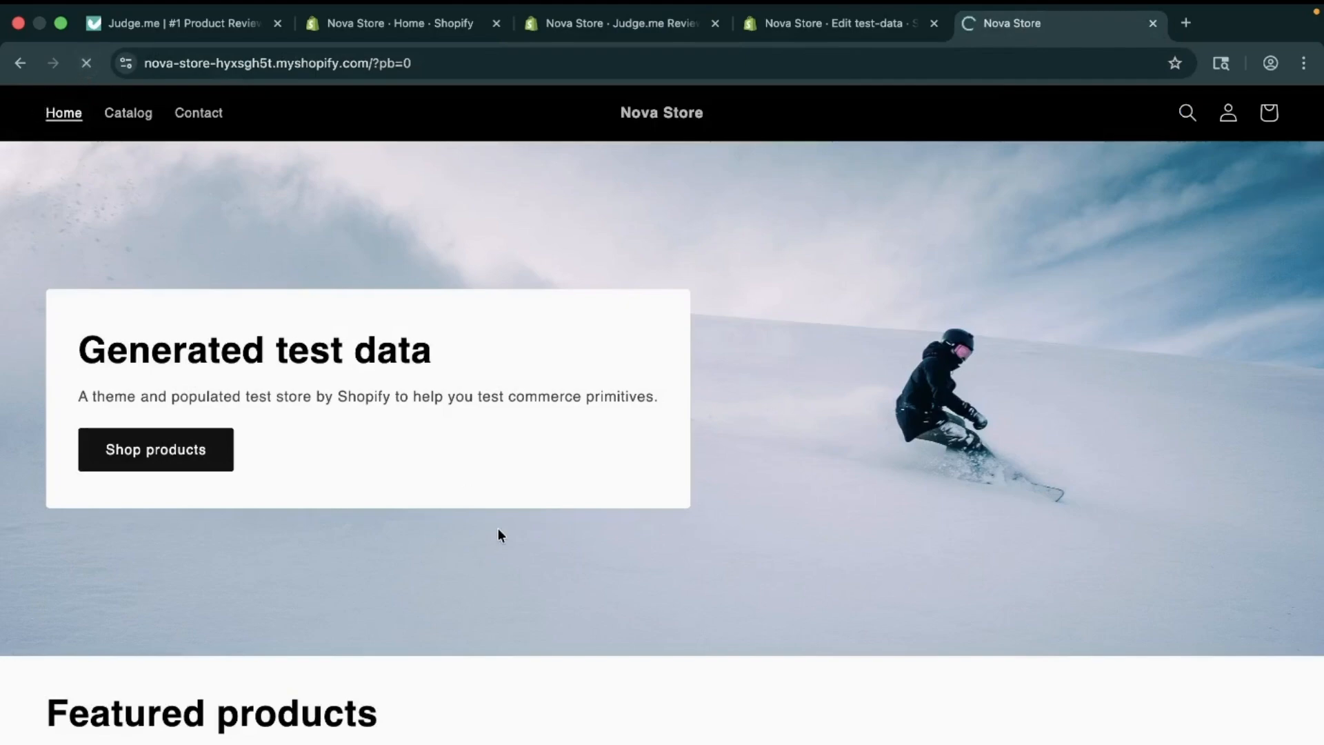
scroll(498, 530, "down", 15)
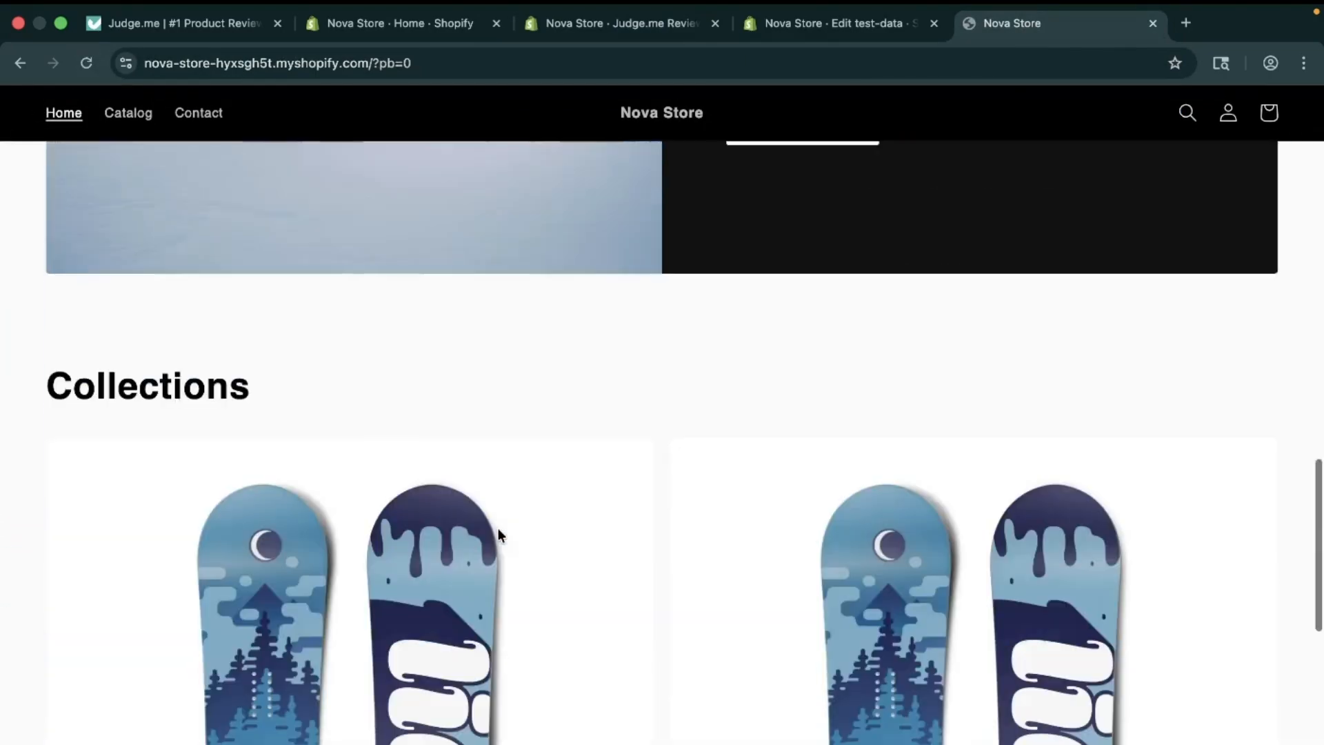
scroll(498, 535, "up", 15)
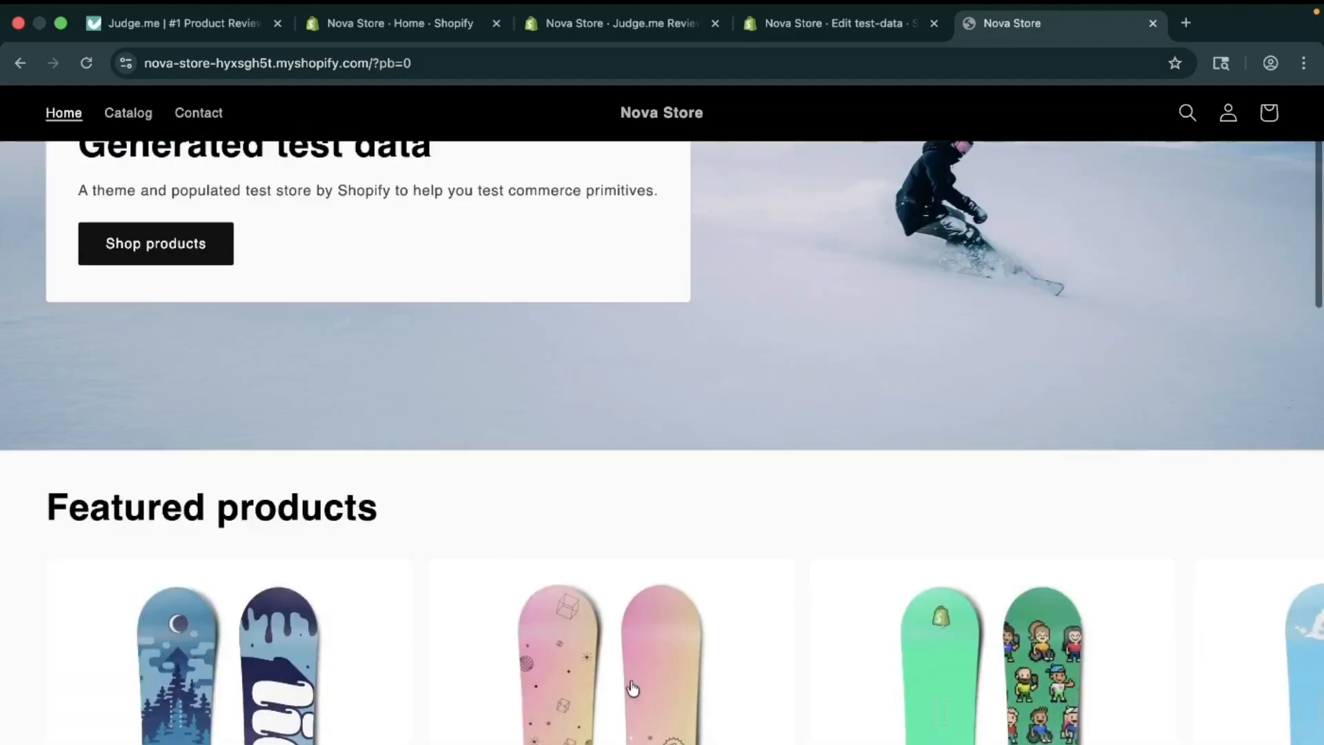
left_click(633, 688)
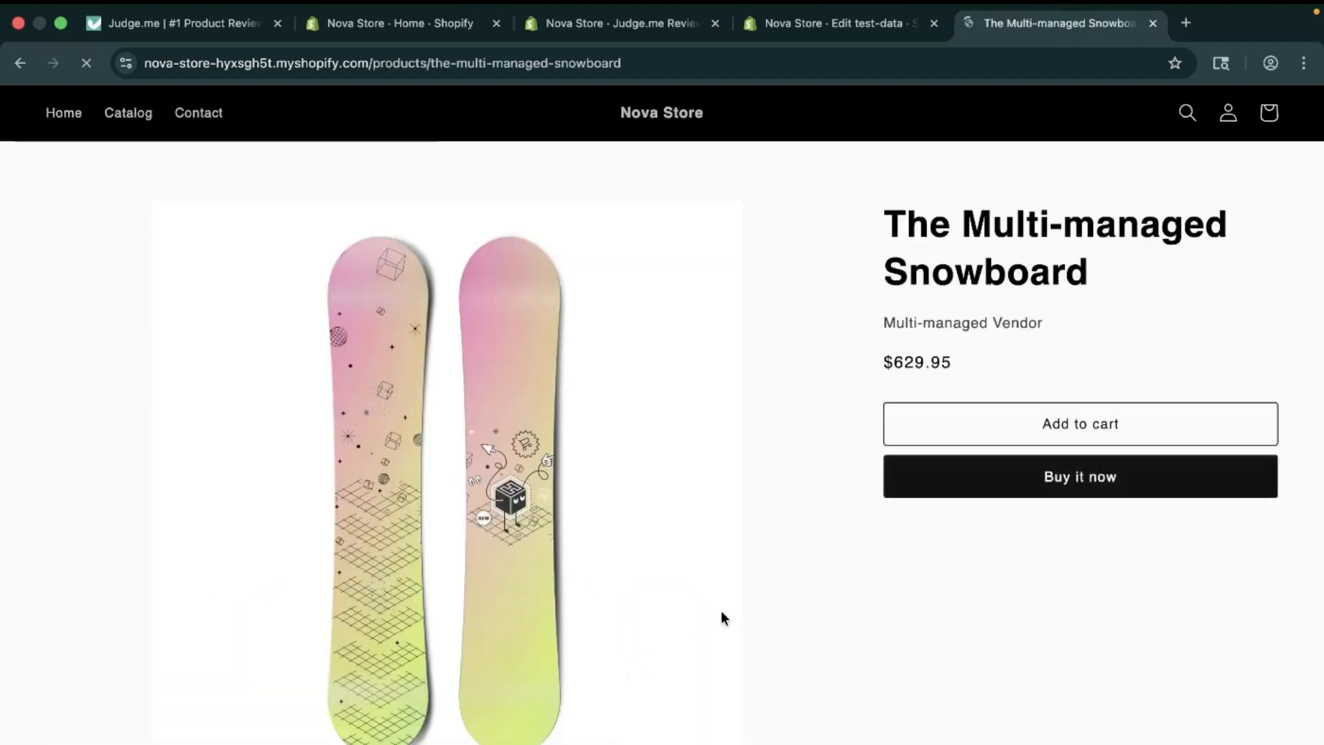
scroll(723, 609, "down", 10)
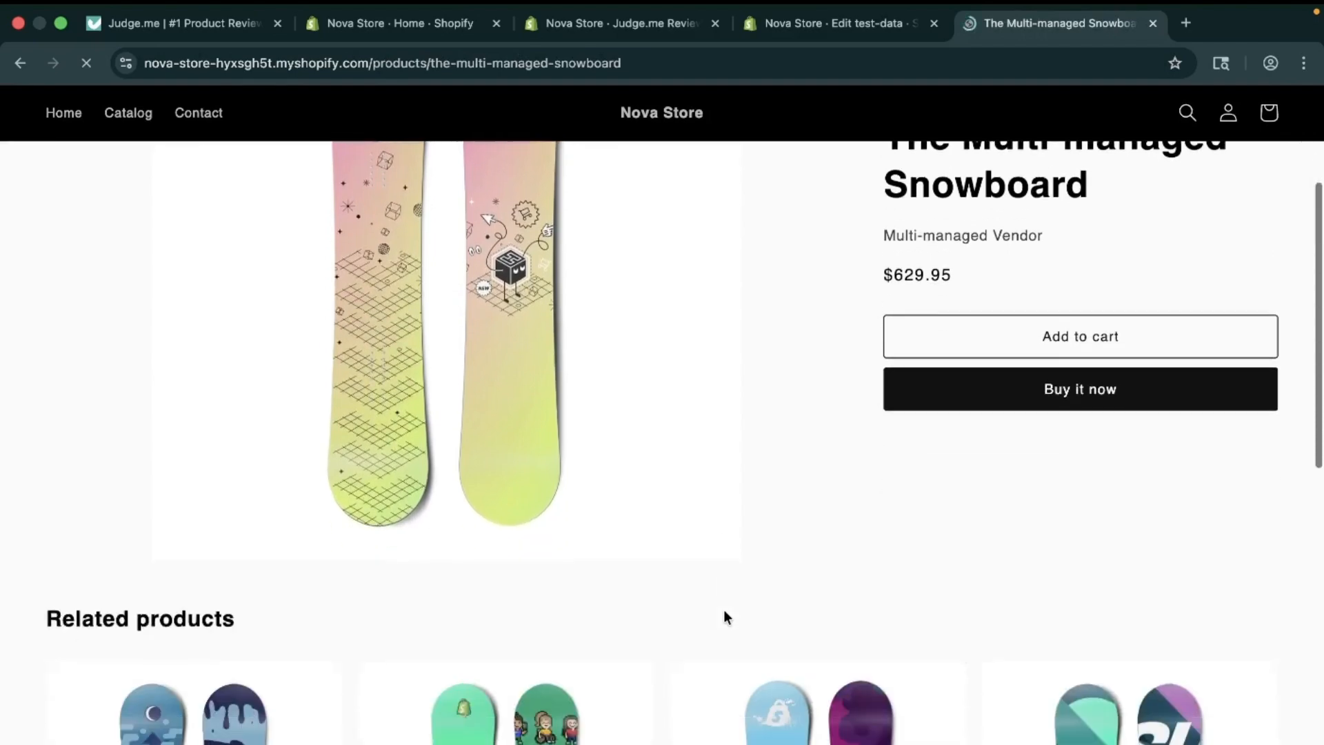
scroll(723, 609, "down", 3)
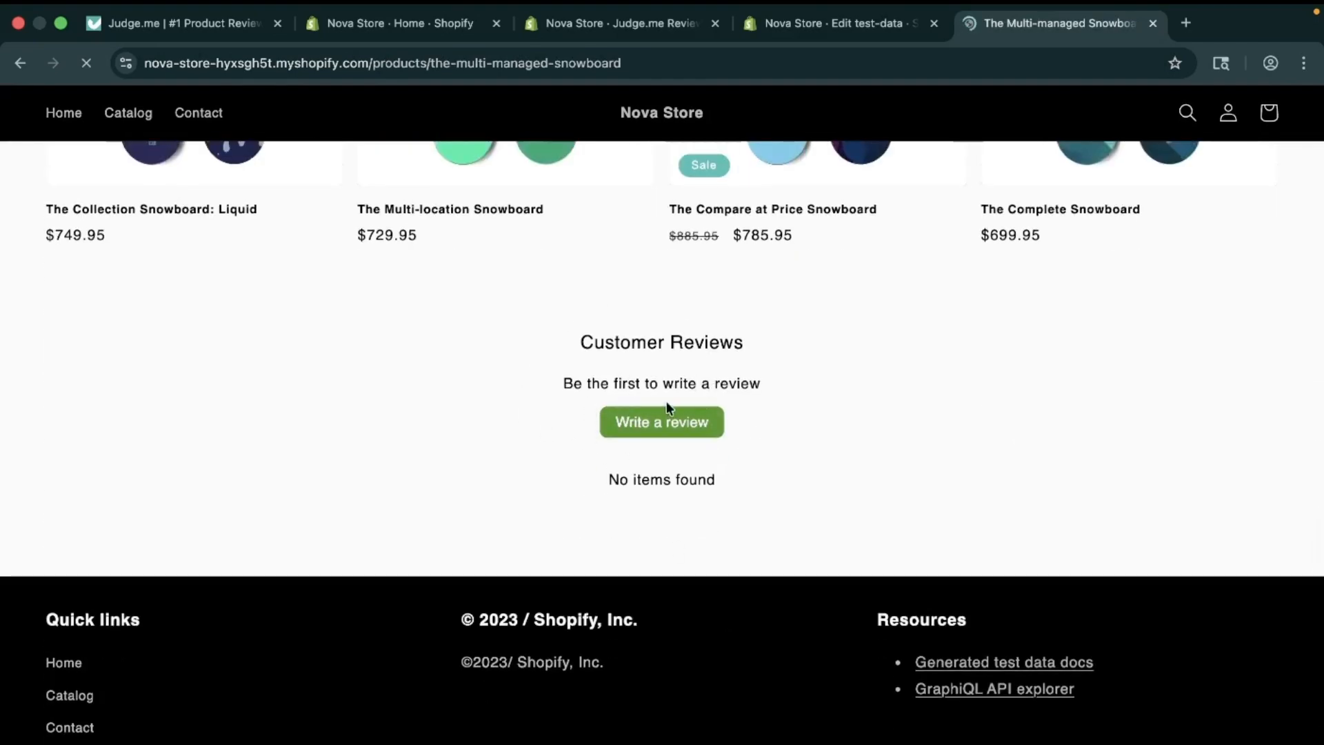
Step: Start a five-star review reading 'Amazing Product, i have ever seen'
left_click(656, 422)
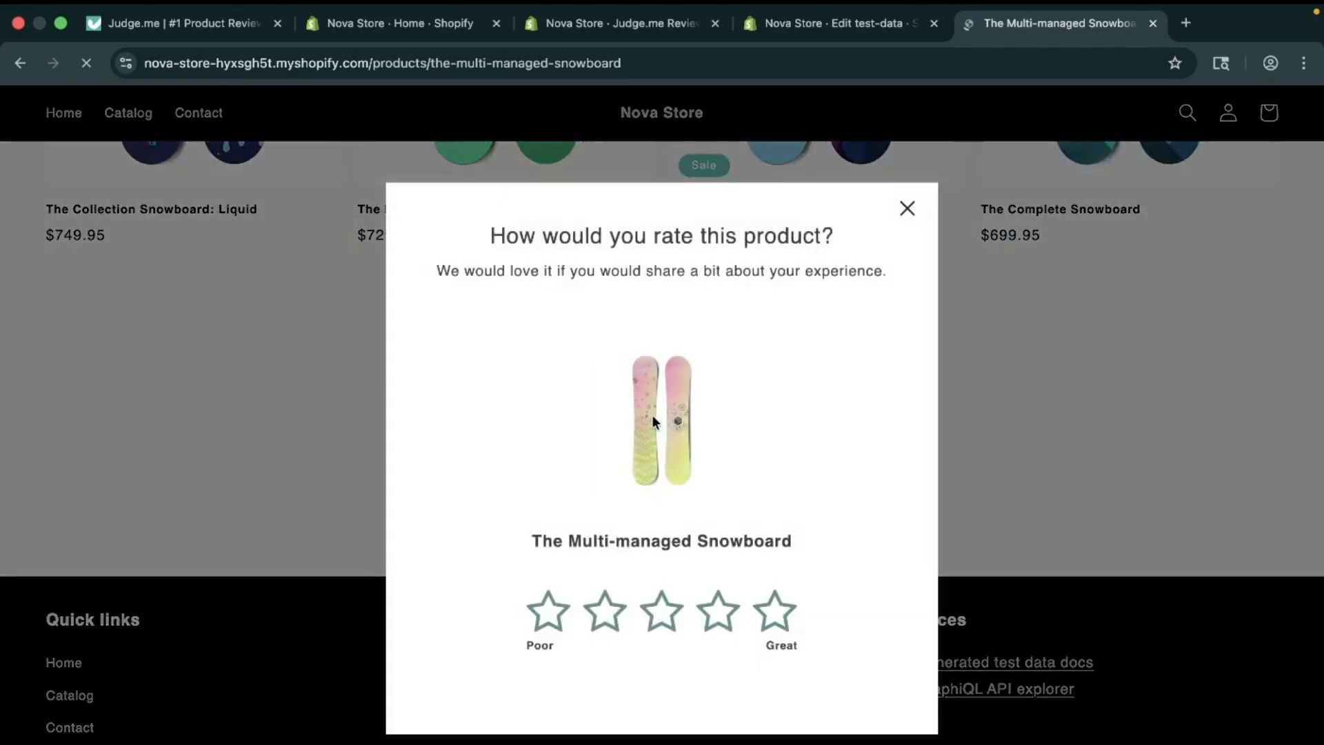
left_click(773, 611)
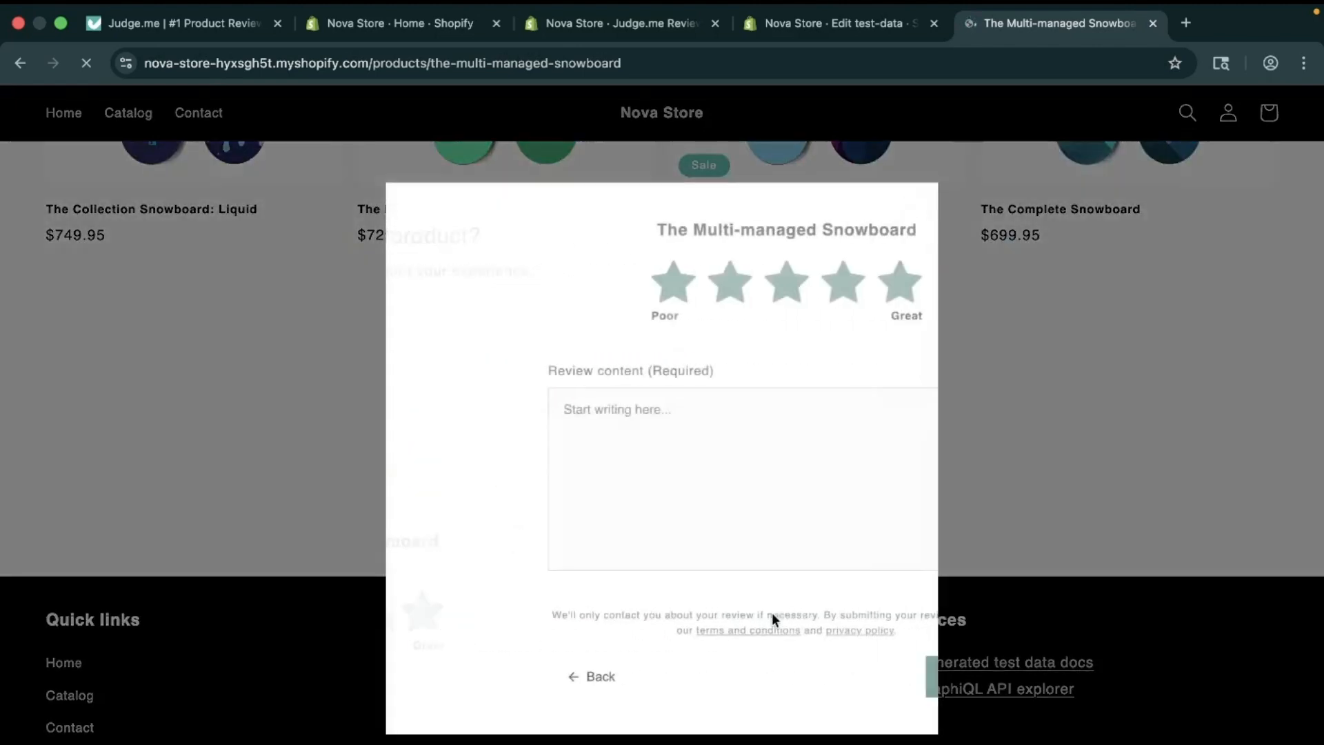
left_click(619, 506)
type("A")
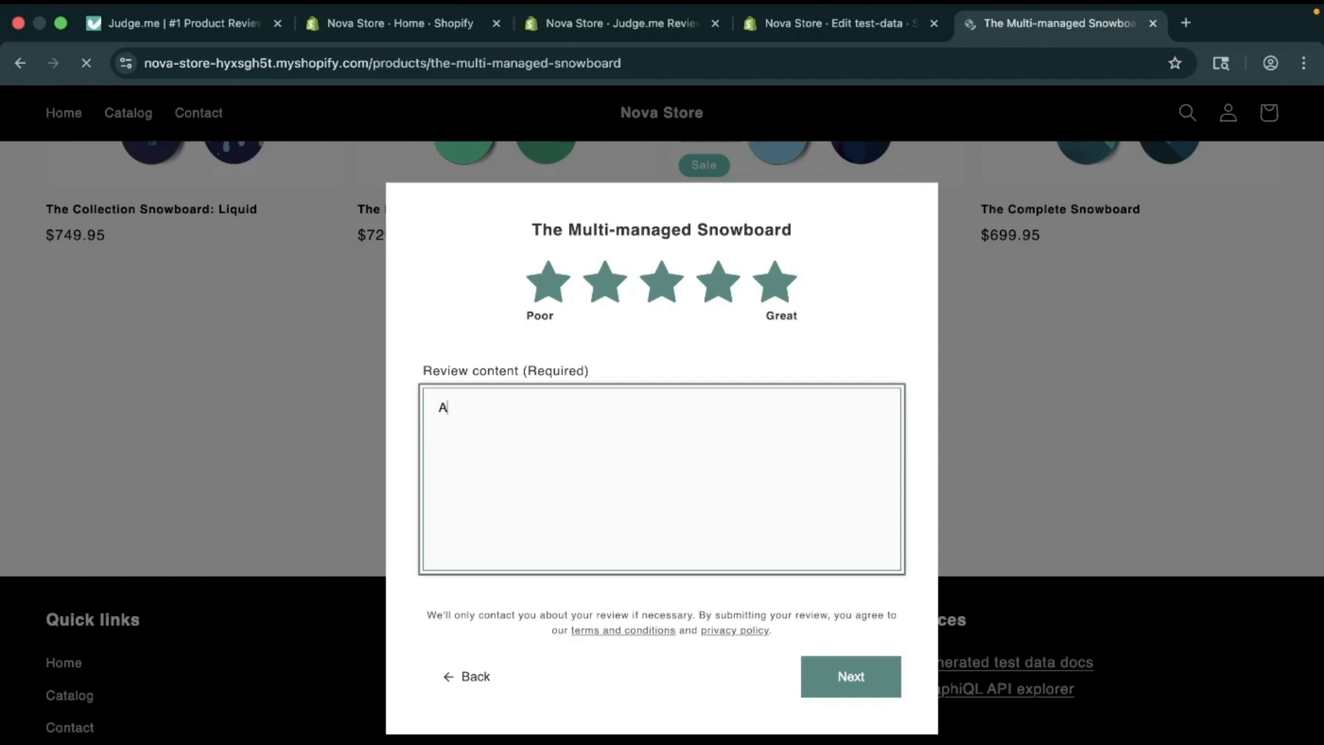
type("mazing Products")
key("BackSpace")
type(", i have ")
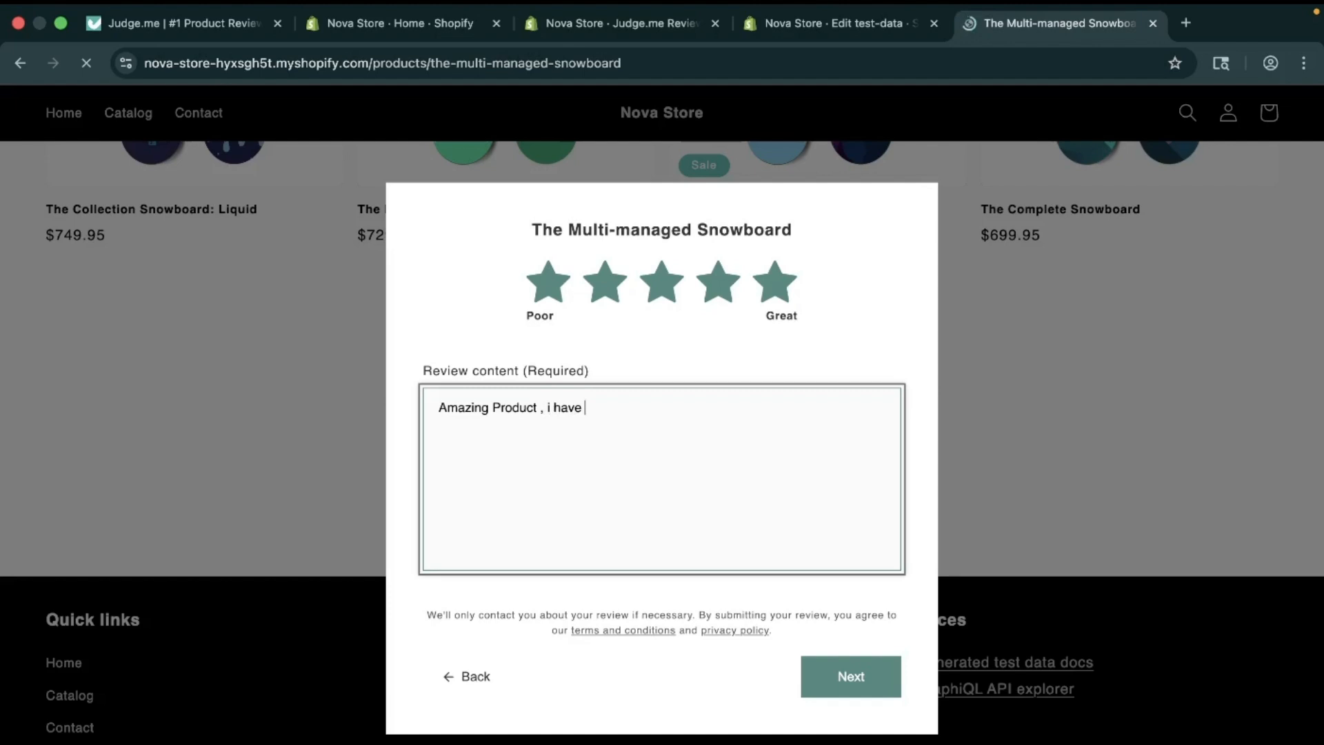
type("ever seen")
left_click(867, 696)
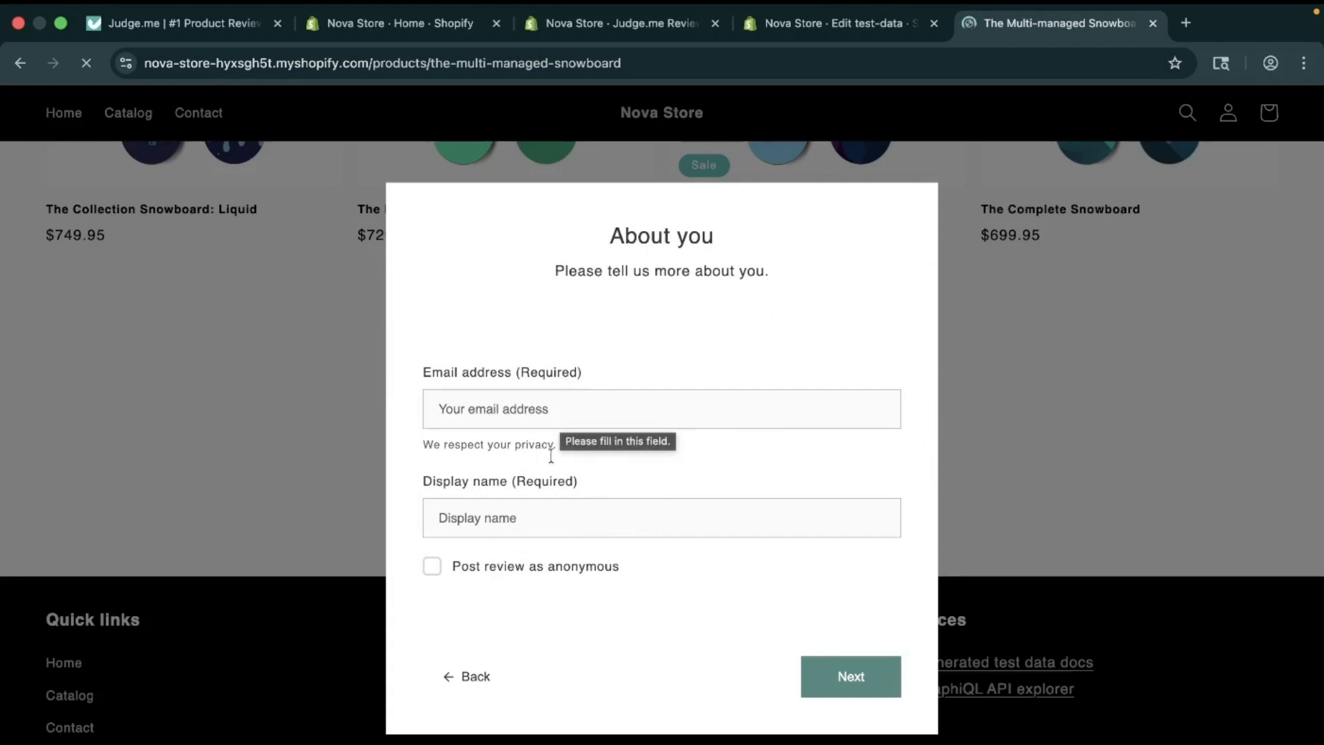
Step: Post the review anonymously with the reviewer's email and submit it without a photo
left_click(463, 560)
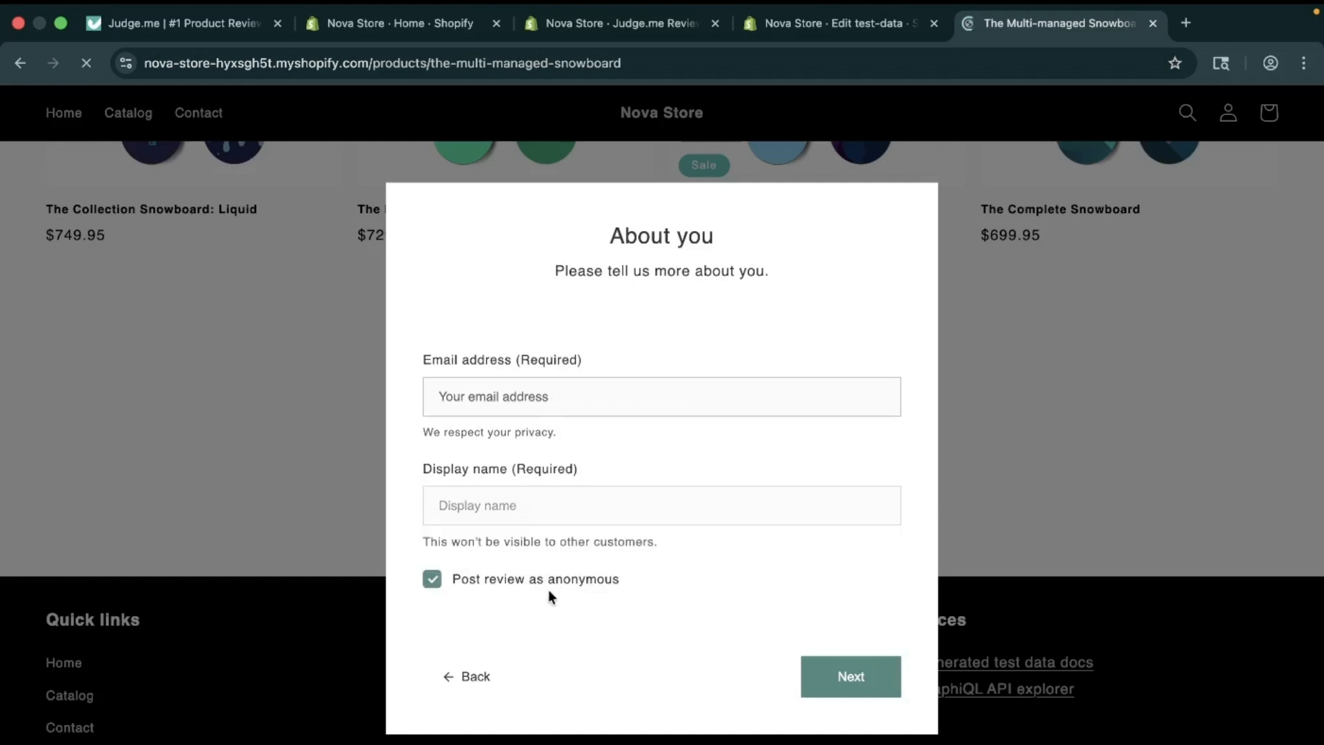
left_click(812, 686)
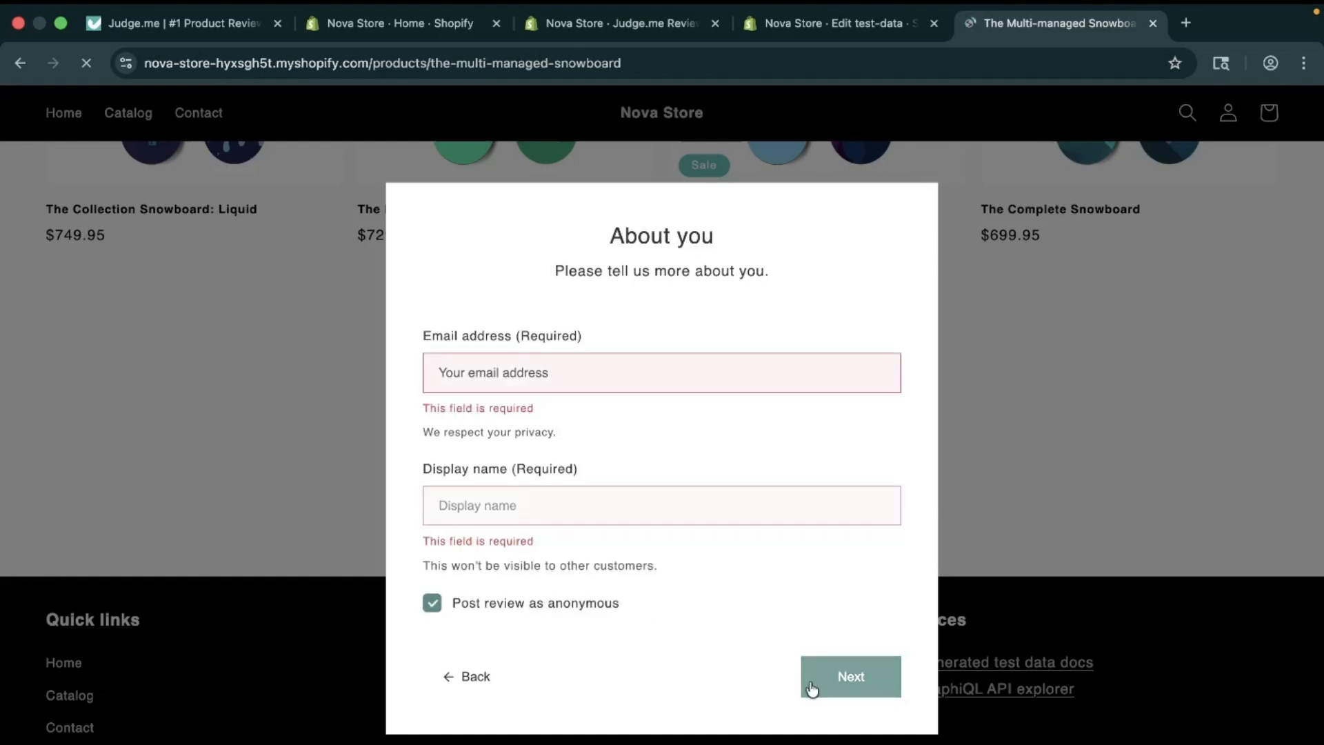
left_click(490, 358)
left_click(541, 418)
left_click(535, 496)
left_click(836, 693)
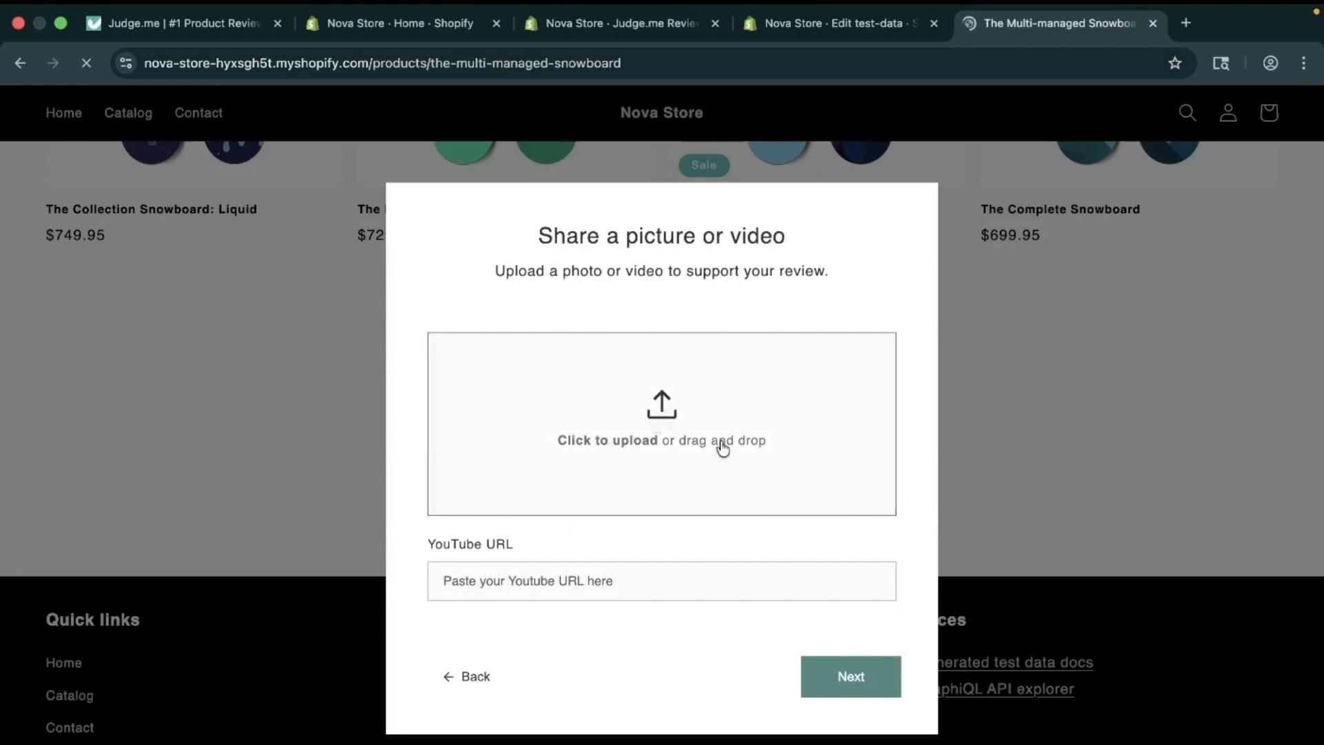
left_click(850, 679)
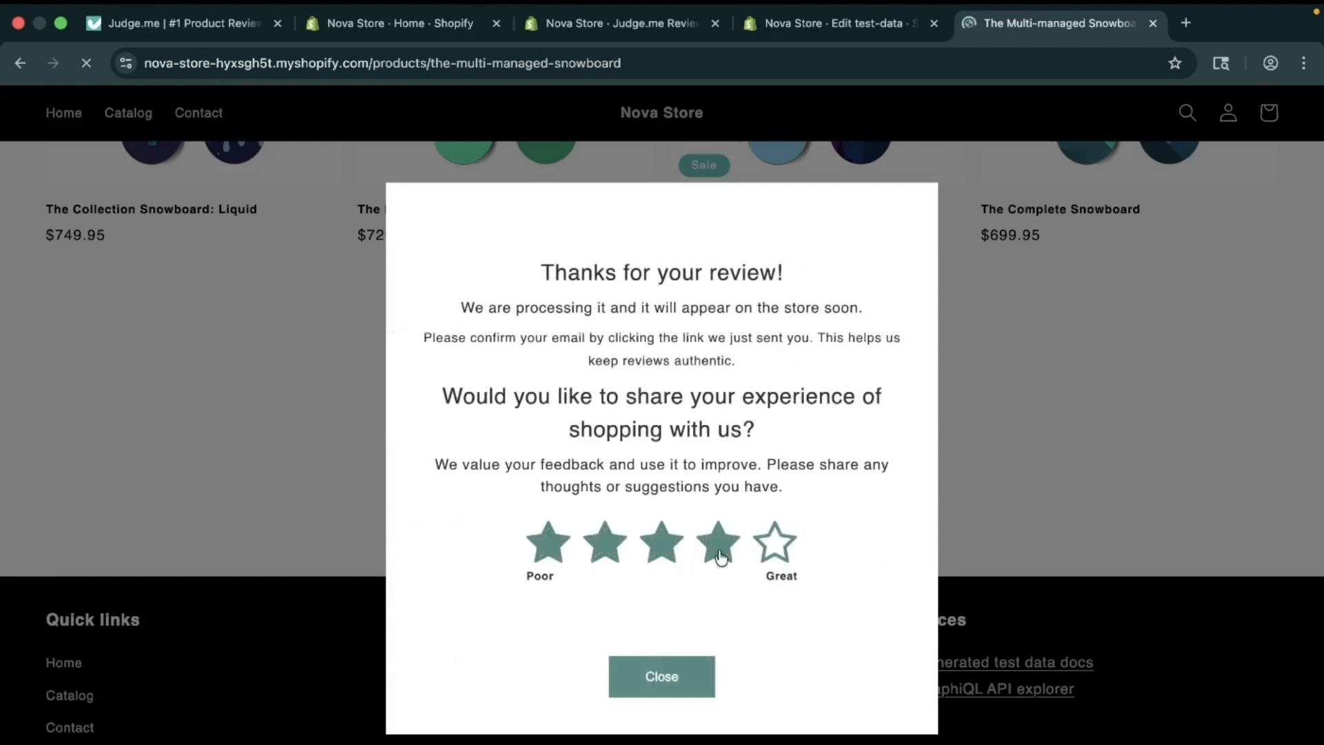
Step: Give the shopping experience five stars with the comment 'Awesome experience', skip photos, and close the thank-you message
left_click(774, 541)
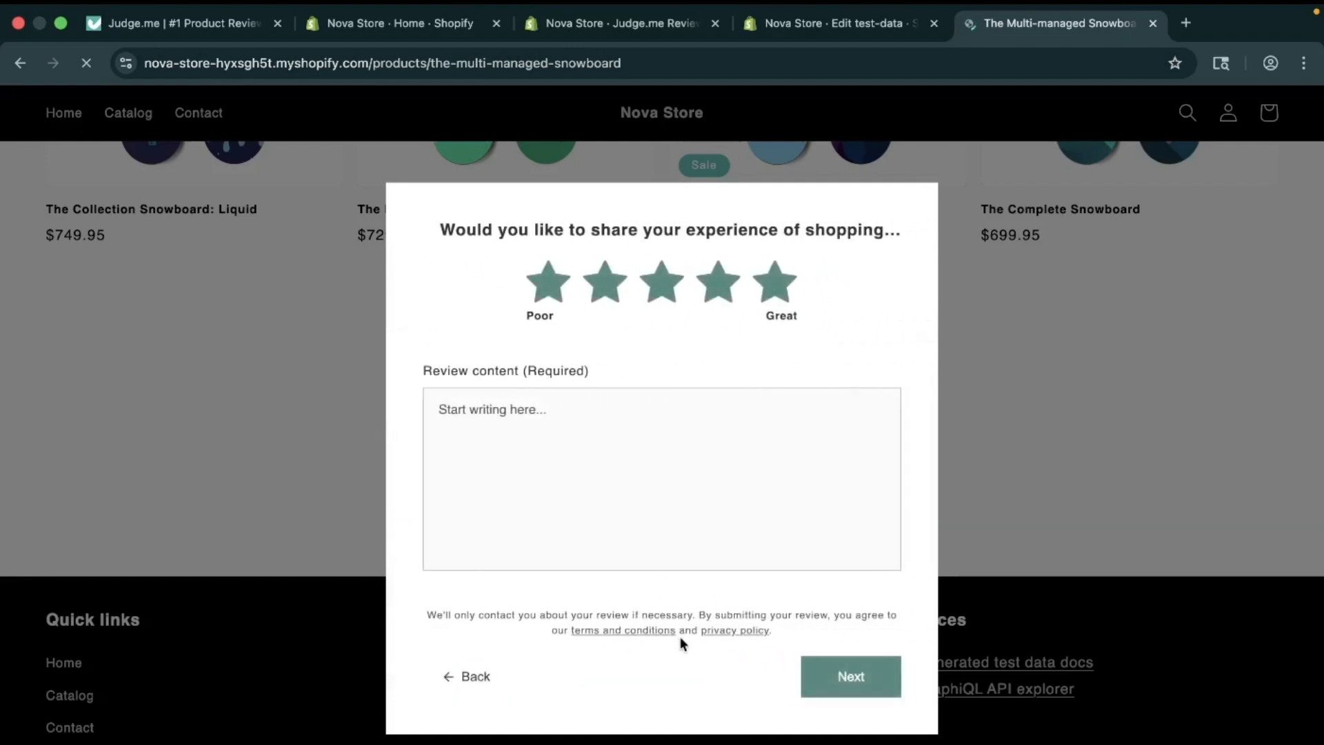
left_click(815, 532)
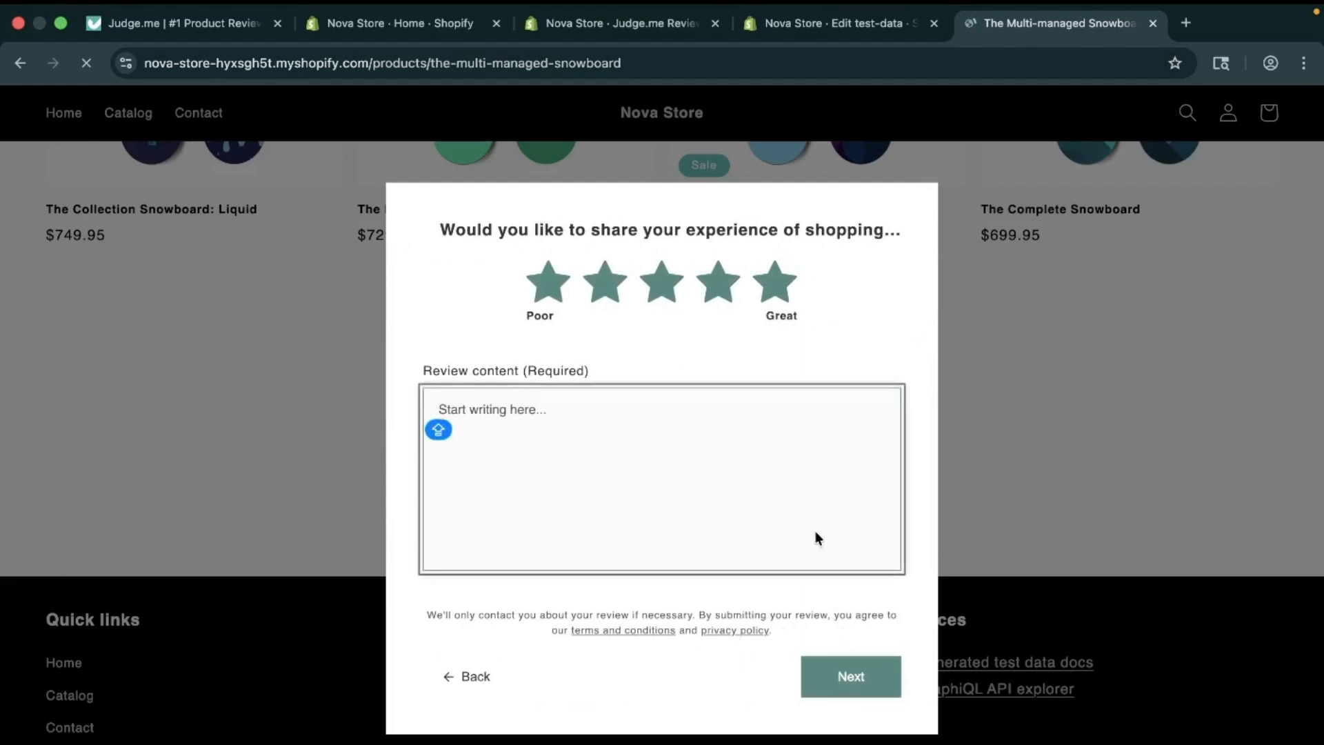
type("Awesome ex")
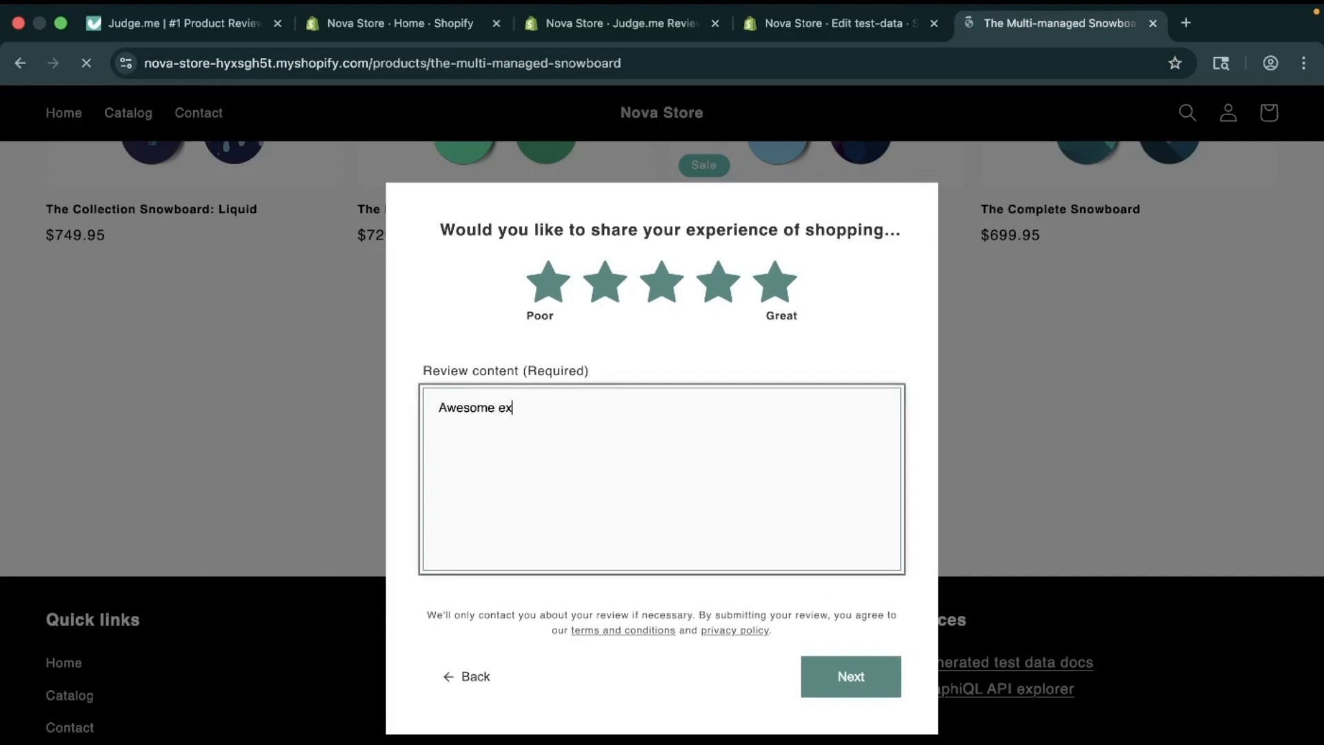
type("perience")
left_click(870, 692)
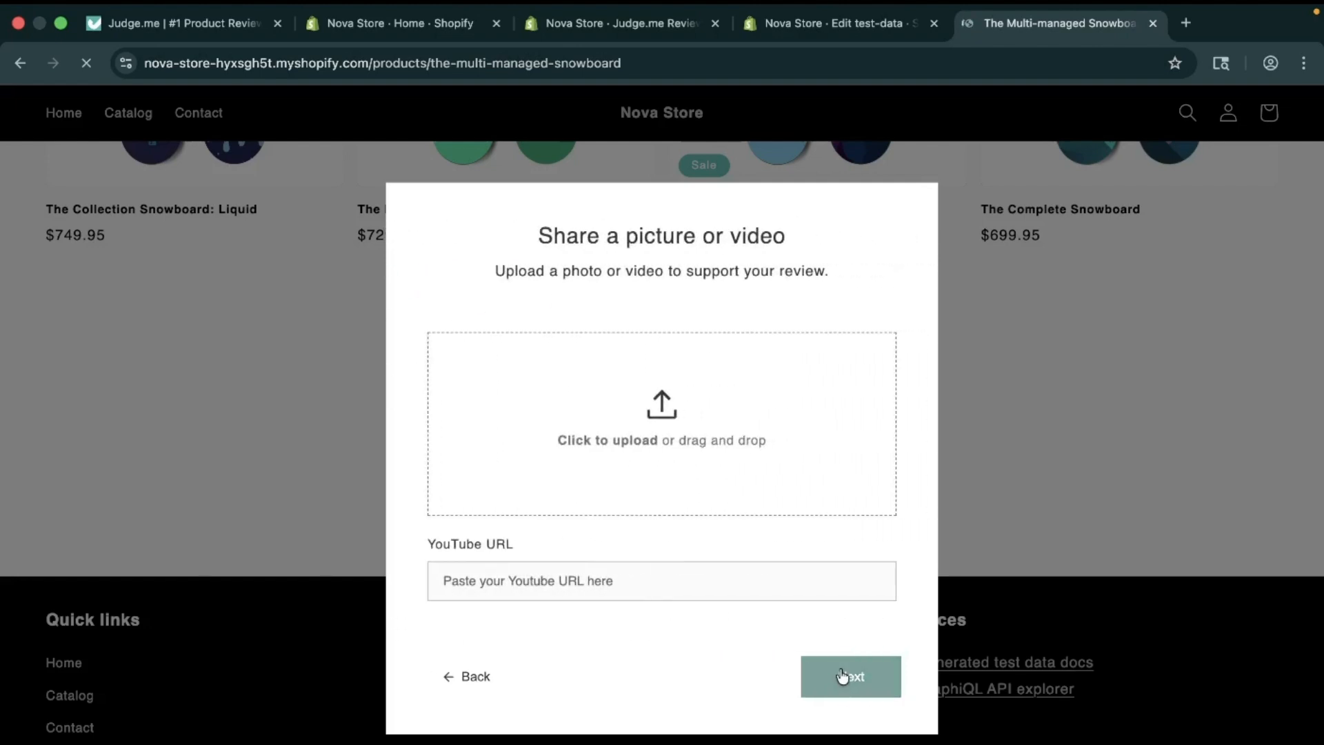
left_click(841, 673)
left_click(662, 673)
scroll(664, 669, "up", 6)
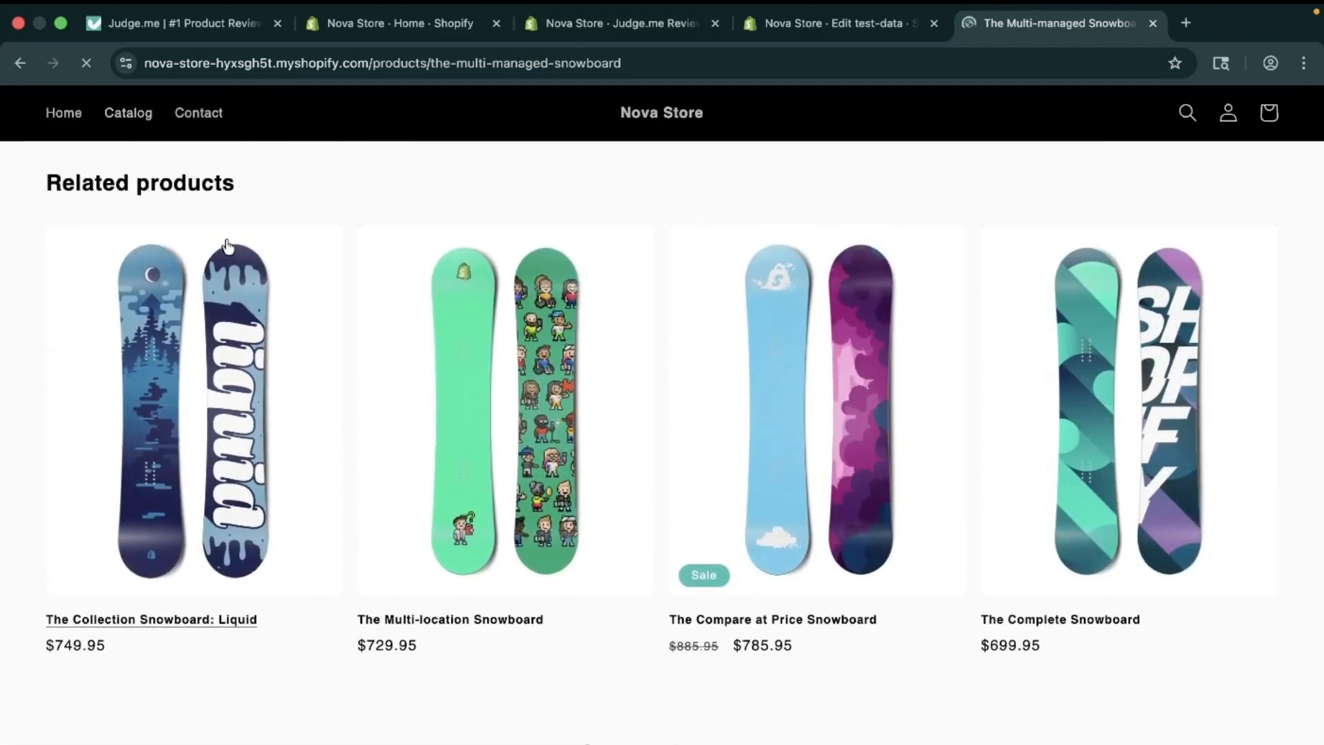
Step: Reload the product page and confirm the Anonymous 5.0-star review 'Amazing Product , i have ever seen'
scroll(226, 238, "up", 10)
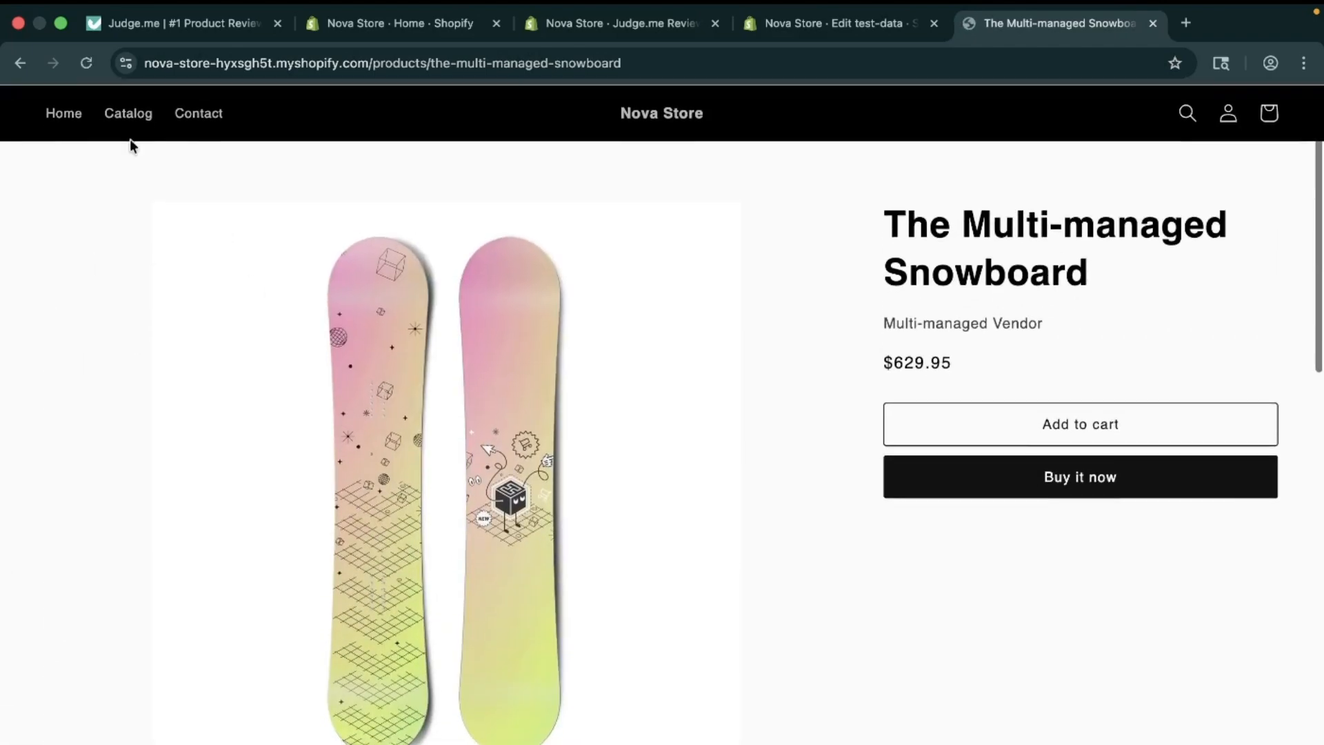
left_click(87, 62)
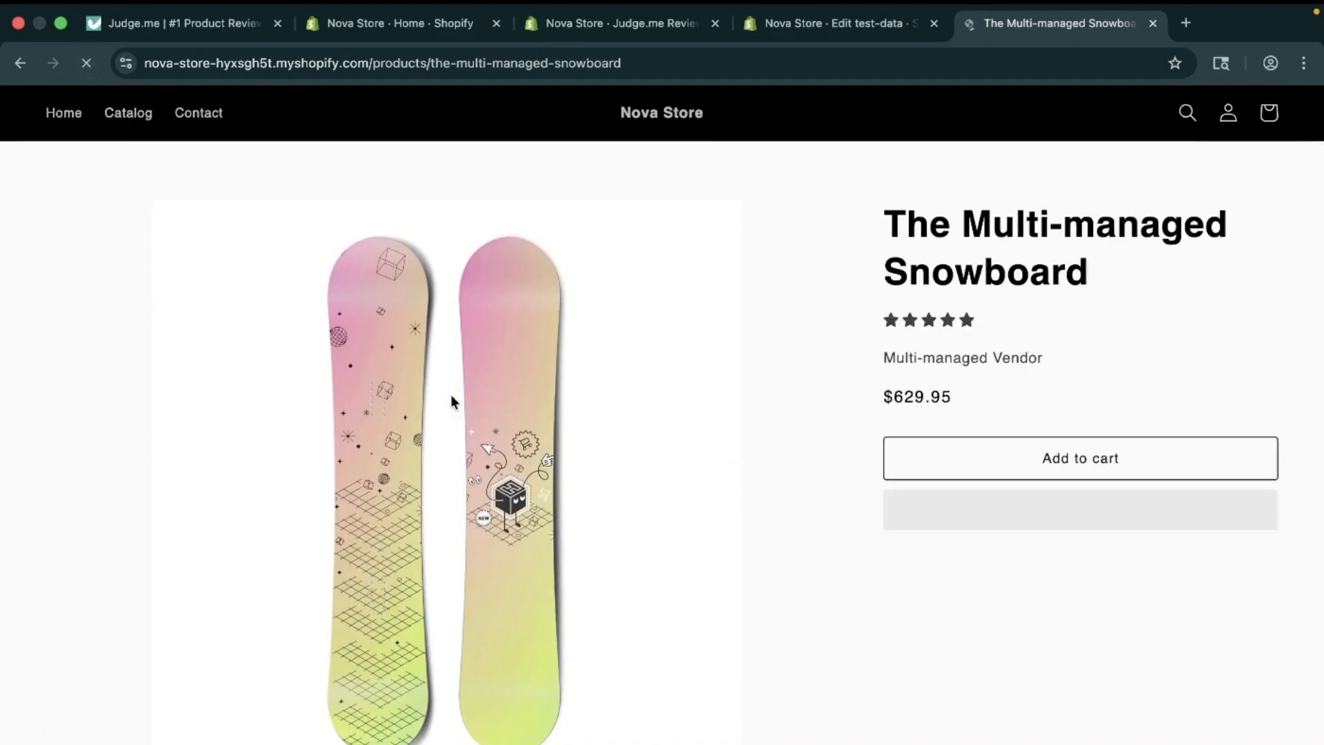
scroll(450, 394, "down", 5)
scroll(449, 395, "down", 10)
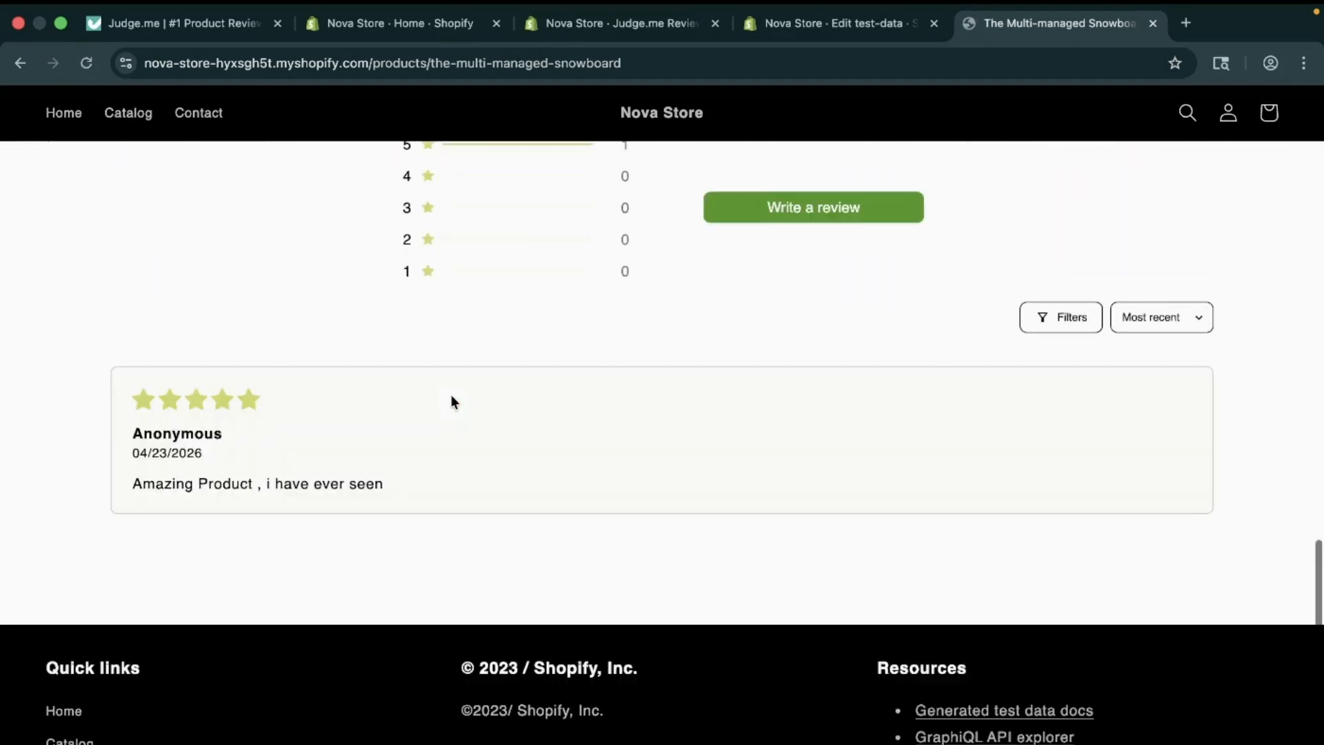
scroll(450, 394, "up", 4)
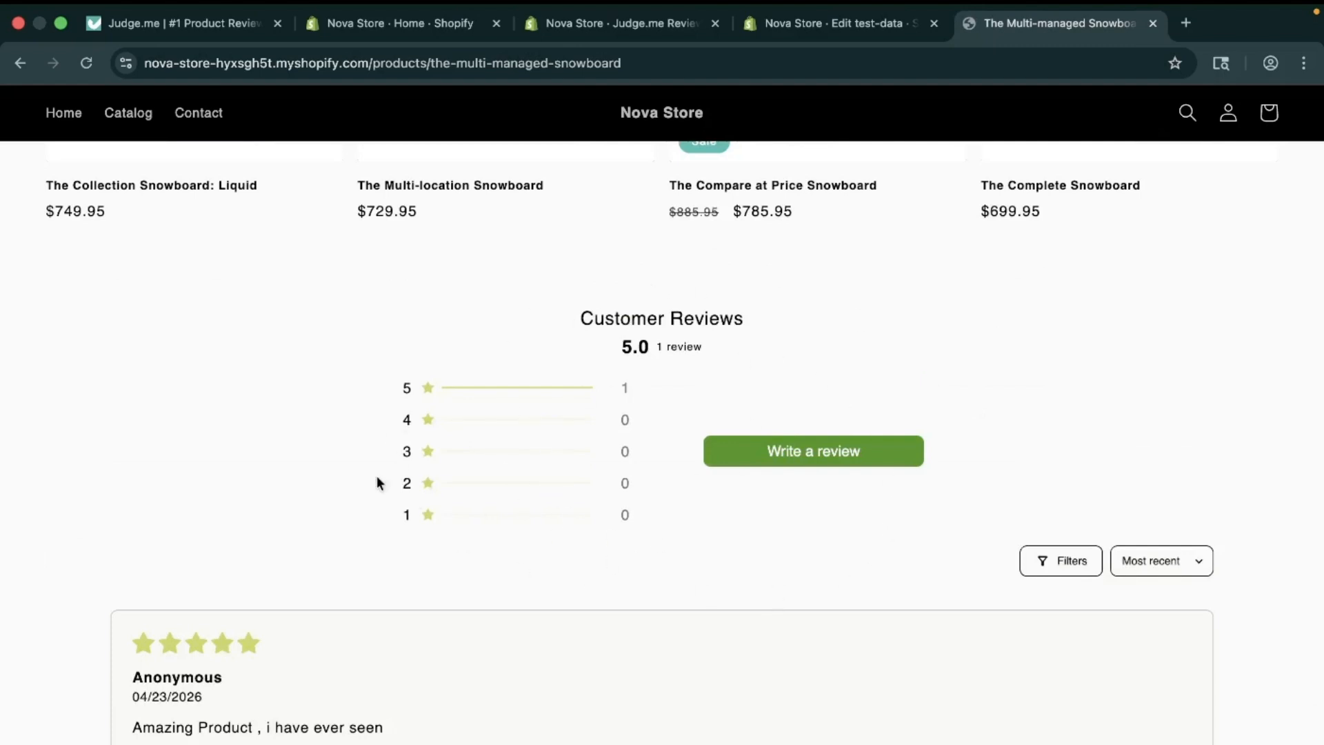
scroll(465, 580, "down", 3)
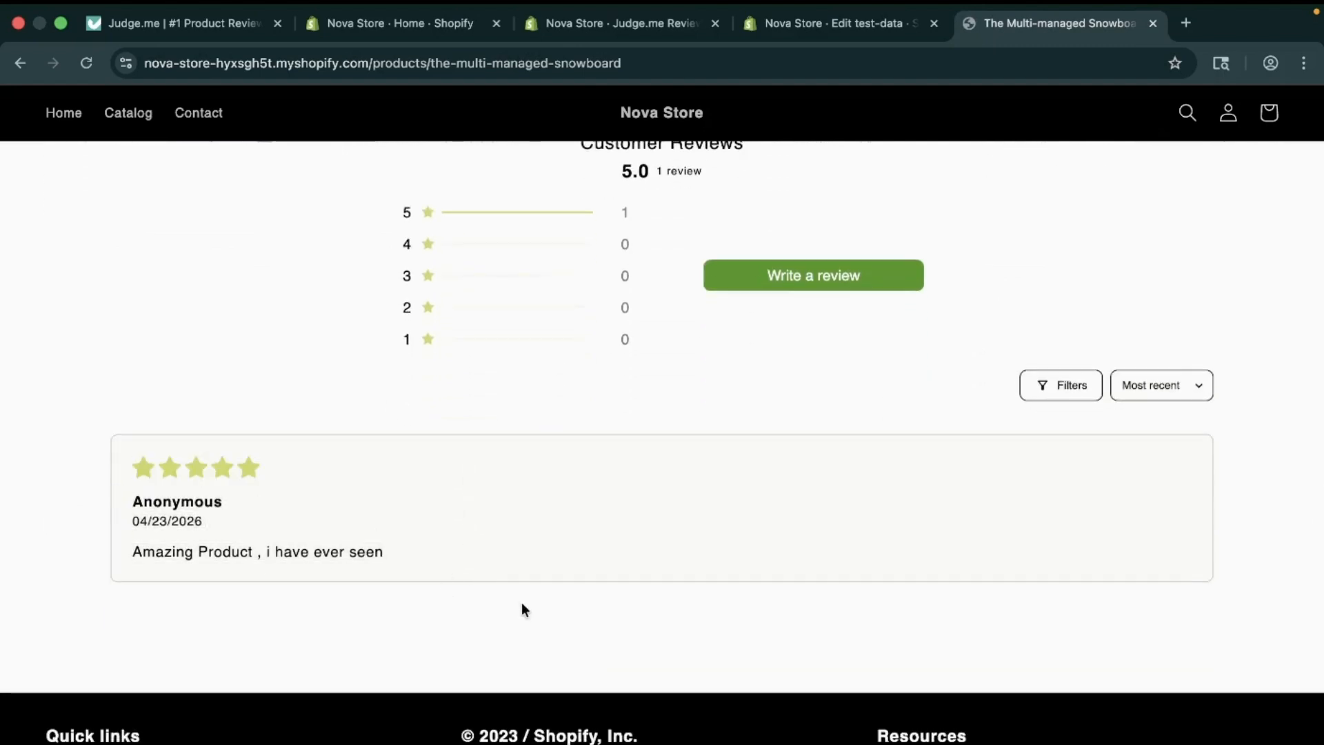
left_click_drag(543, 615, 535, 580)
left_click(526, 628)
scroll(532, 586, "up", 10)
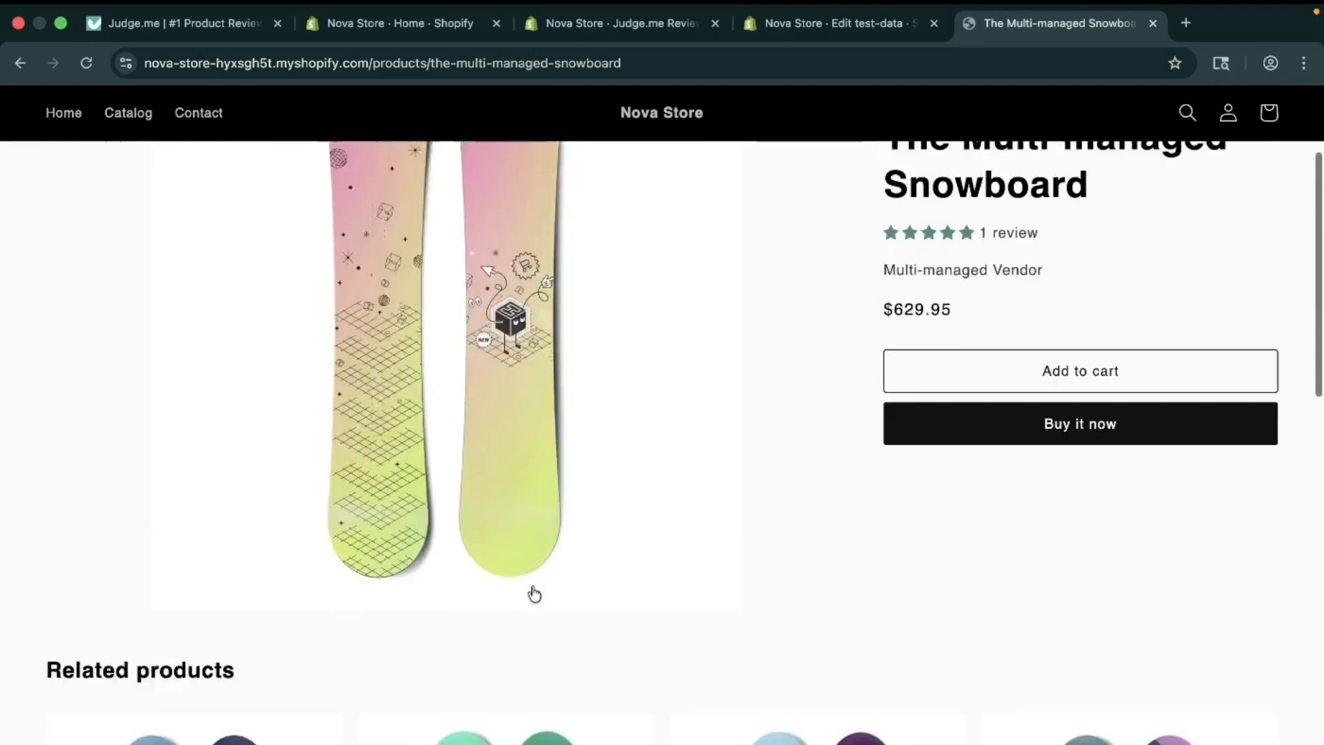